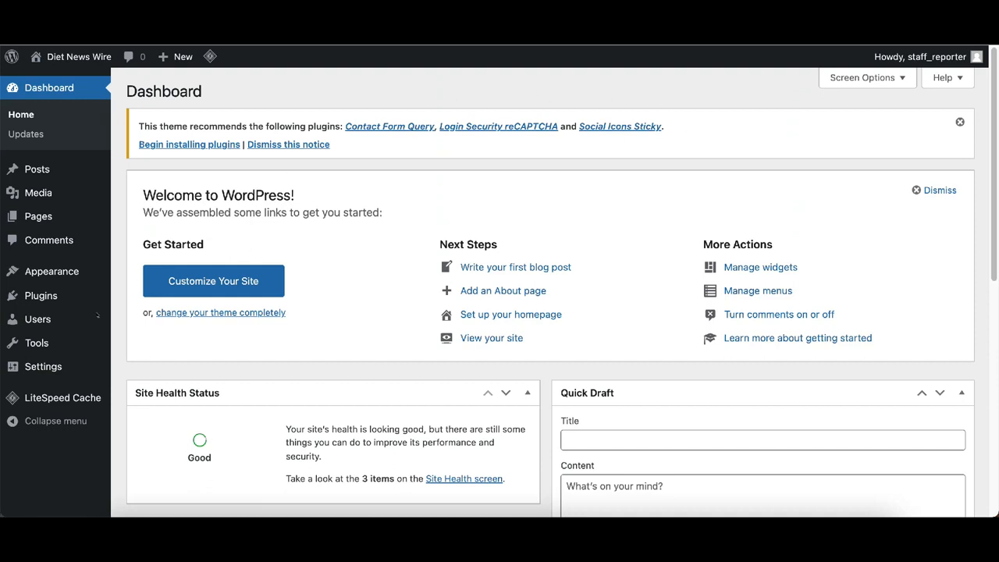
- Go to Users > All Users to list the site's single Administrator account
left_click(32, 321)
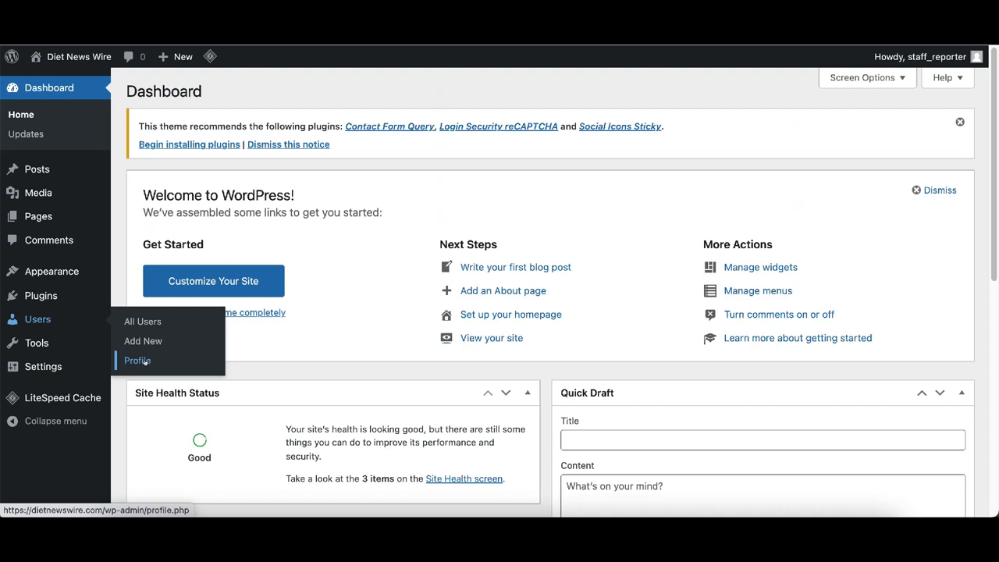
left_click(142, 322)
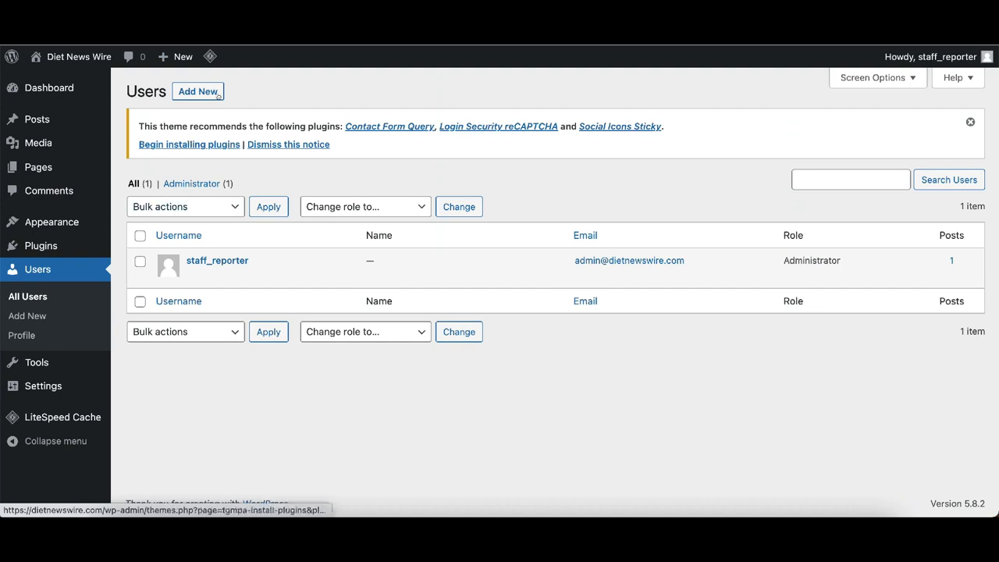
- Add a new user with username 'admin', the site e-mail address, first name Staff, last name Reporter
left_click(185, 93)
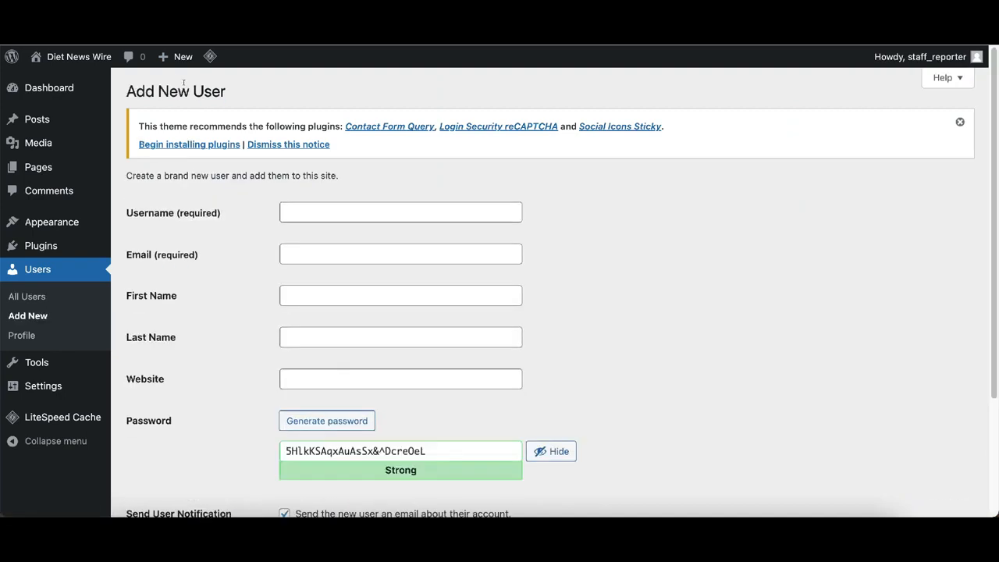
left_click(314, 209)
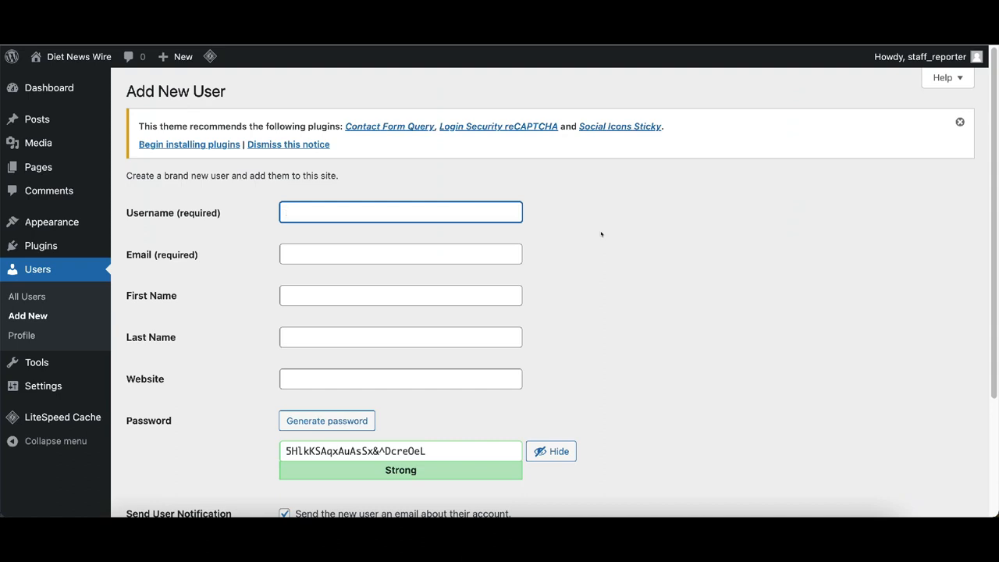
type("admin")
key("Tab")
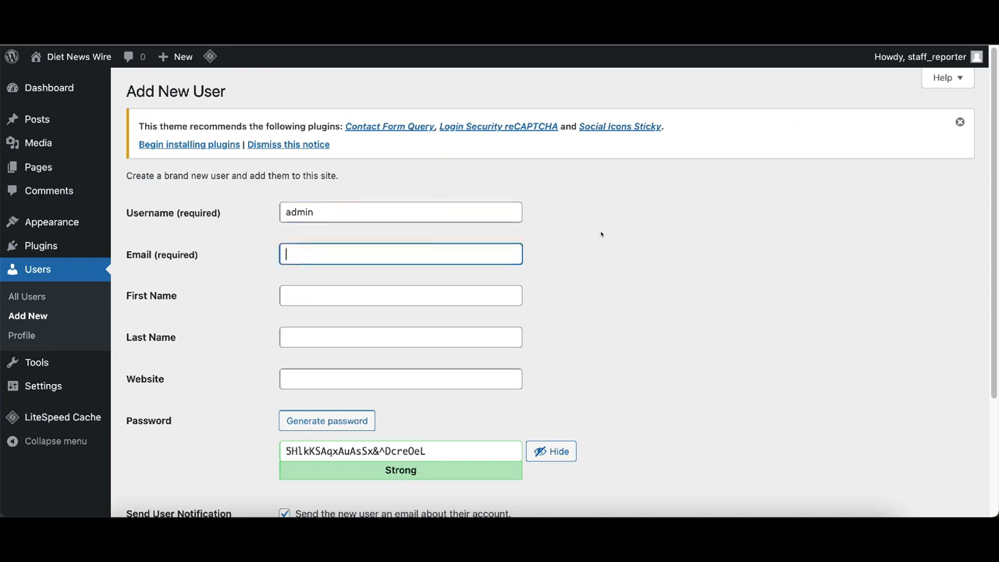
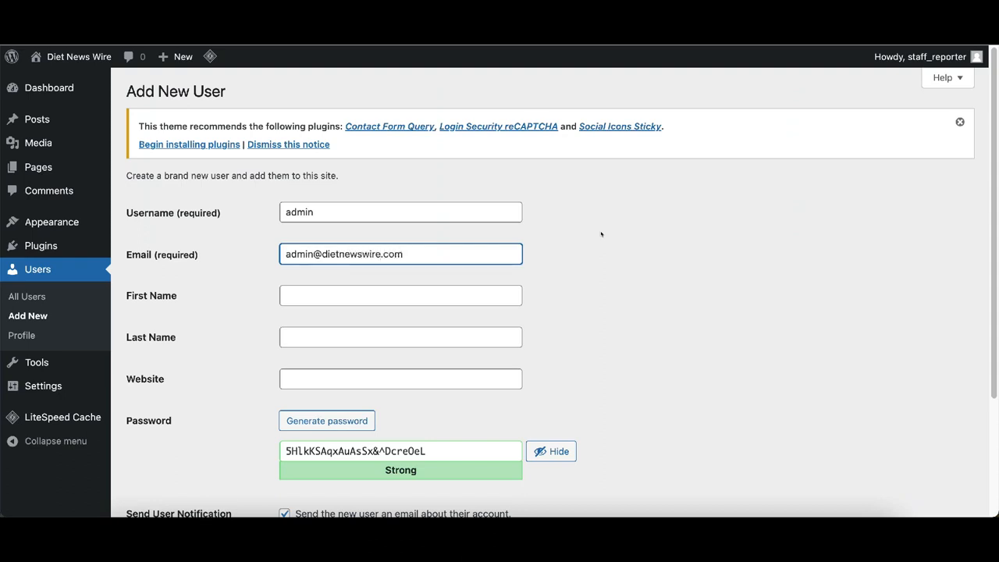
key("Tab")
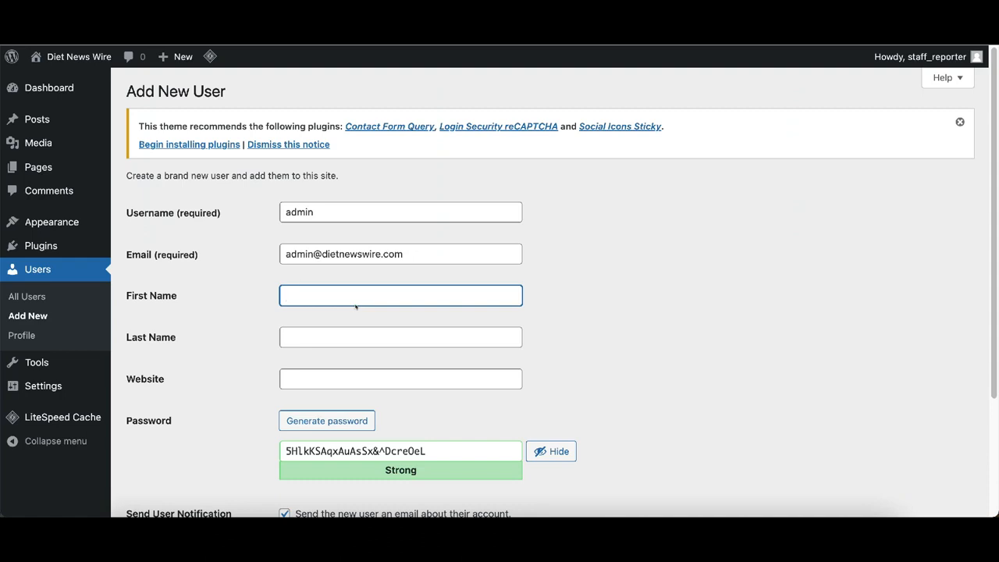
type("Staff")
key("Tab")
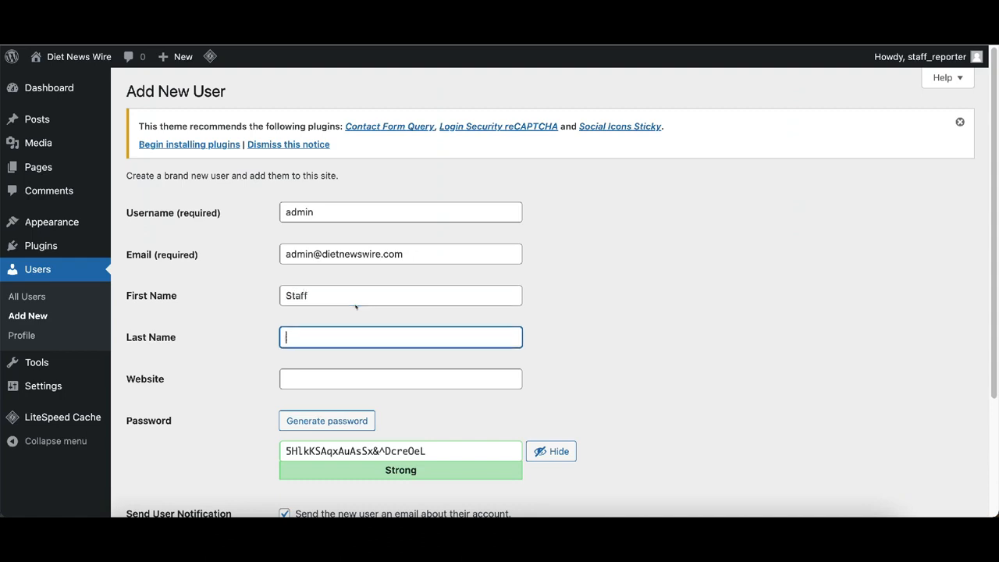
type("Reporter")
- Generate a random password for the new user, regenerating it several times
scroll(364, 243, "down", 1)
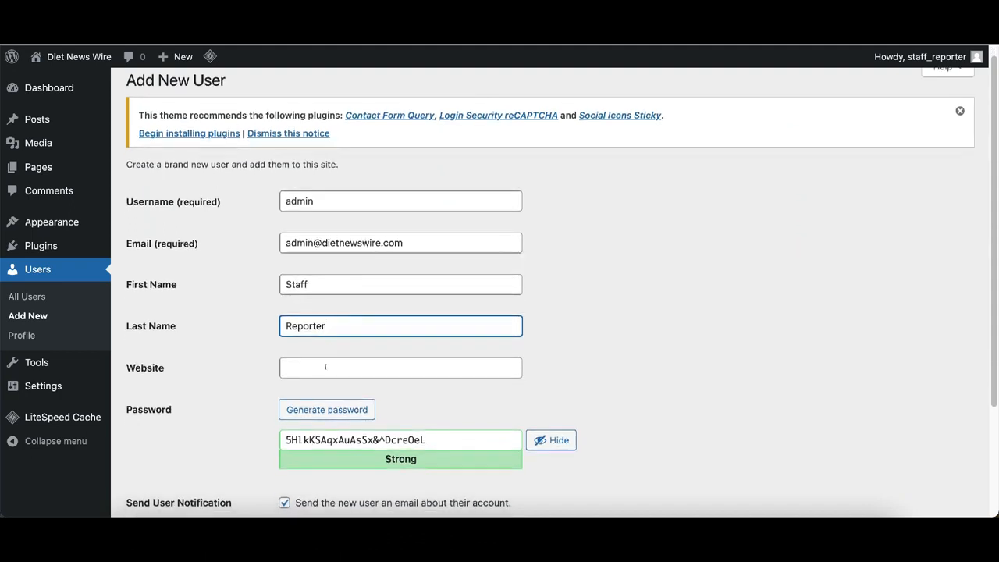
scroll(500, 285, "down", 5)
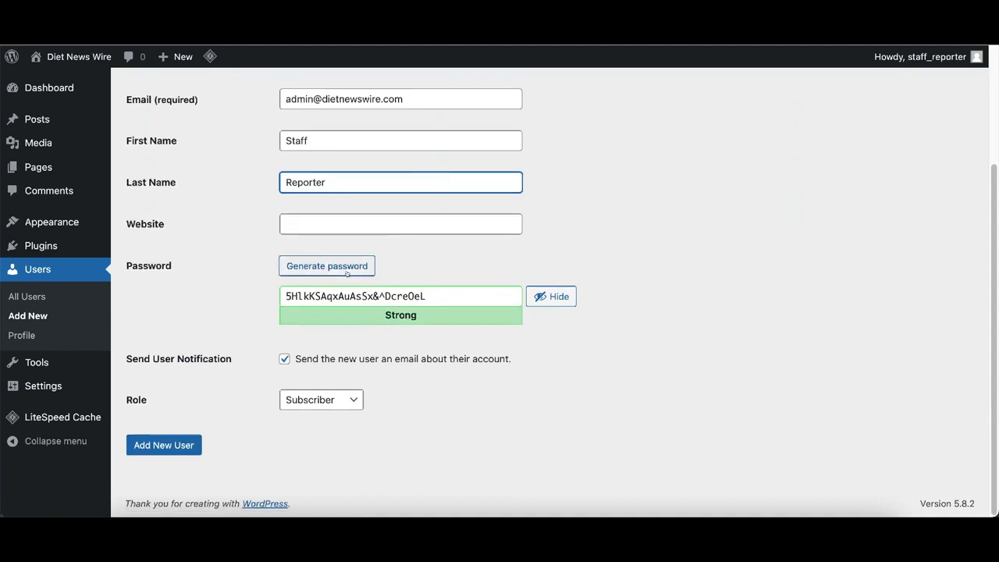
left_click(316, 267)
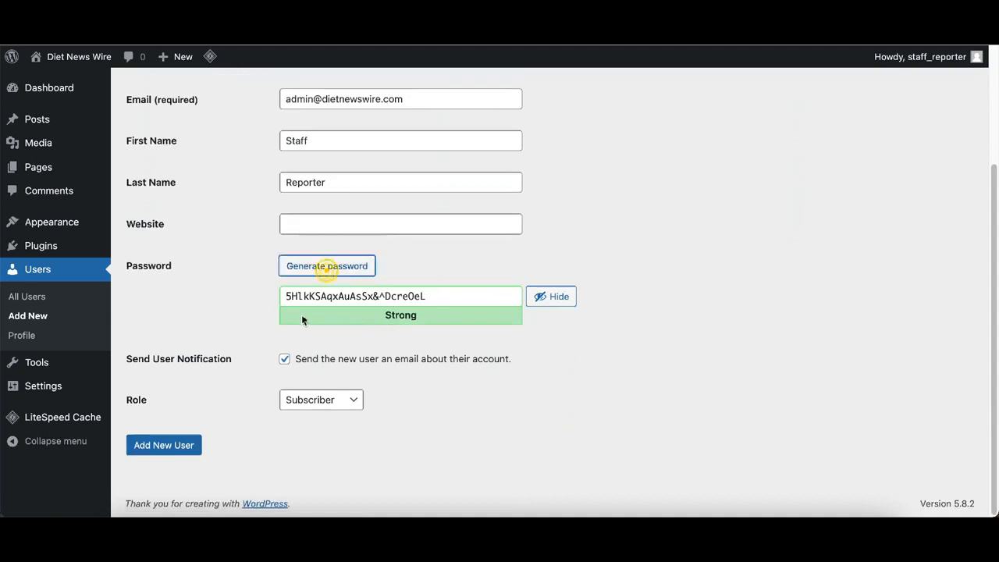
left_click(328, 269)
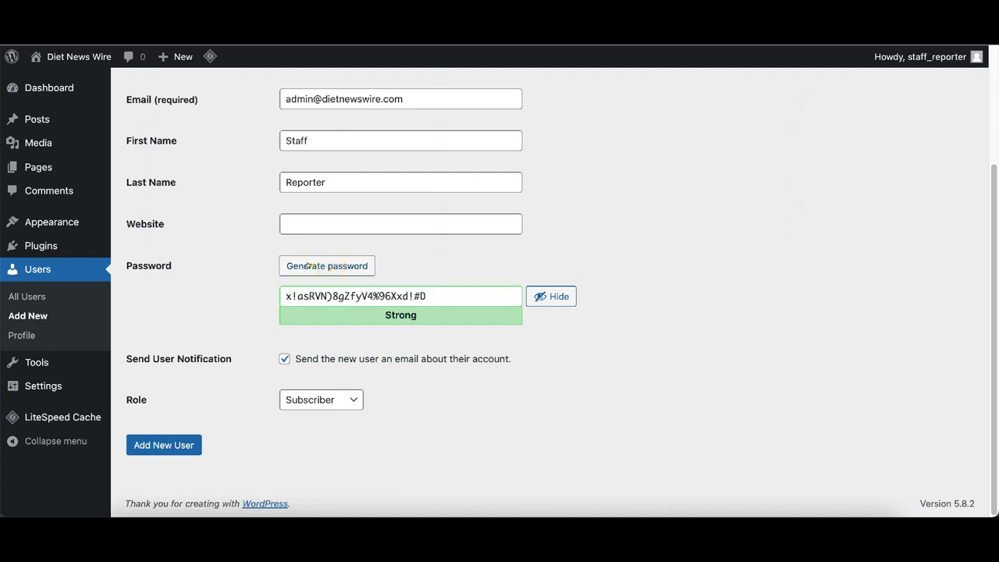
left_click(312, 266)
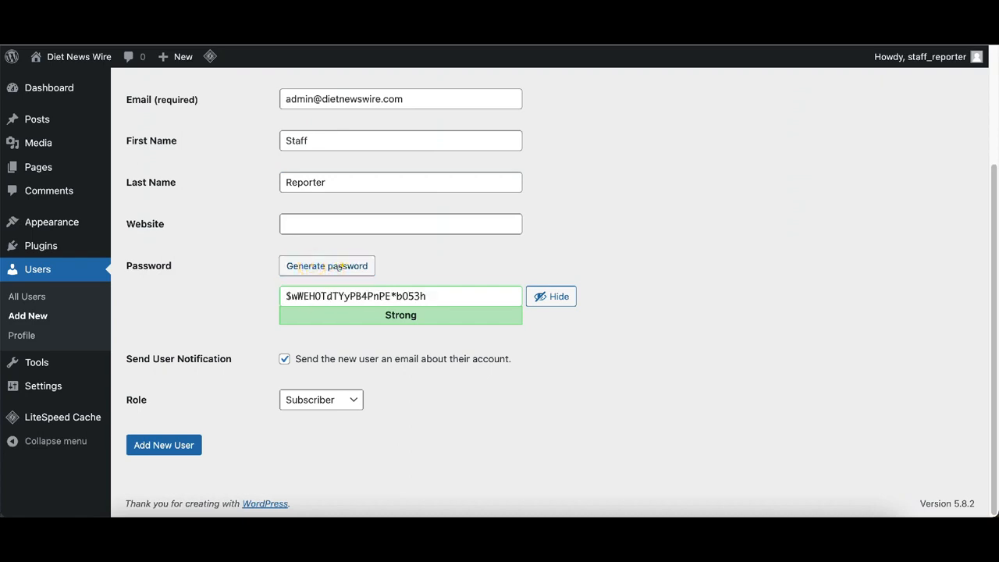
left_click(351, 266)
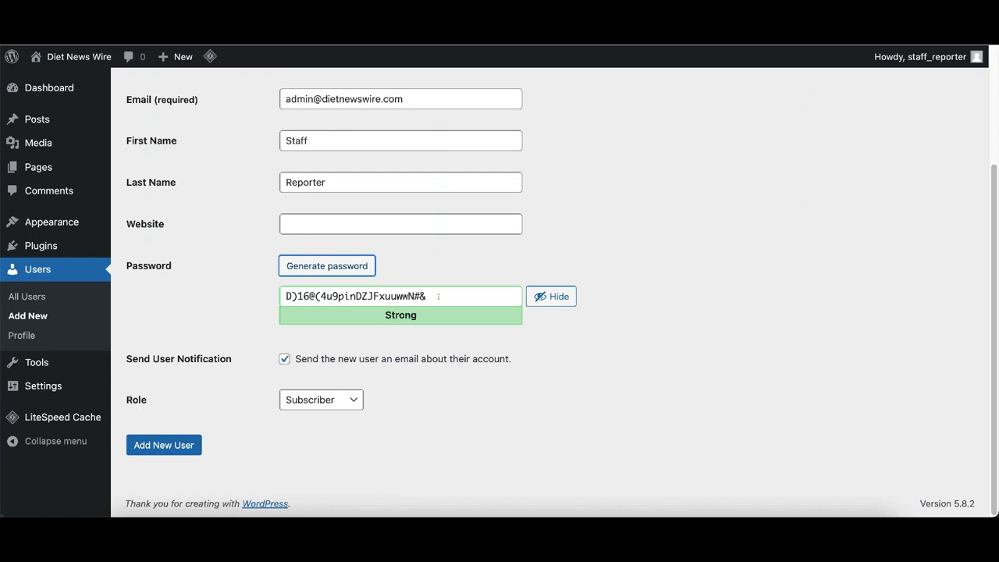
- Try a typed password, then revert to a freshly generated strong password and select it
triple_click(441, 297)
key("BackSpace")
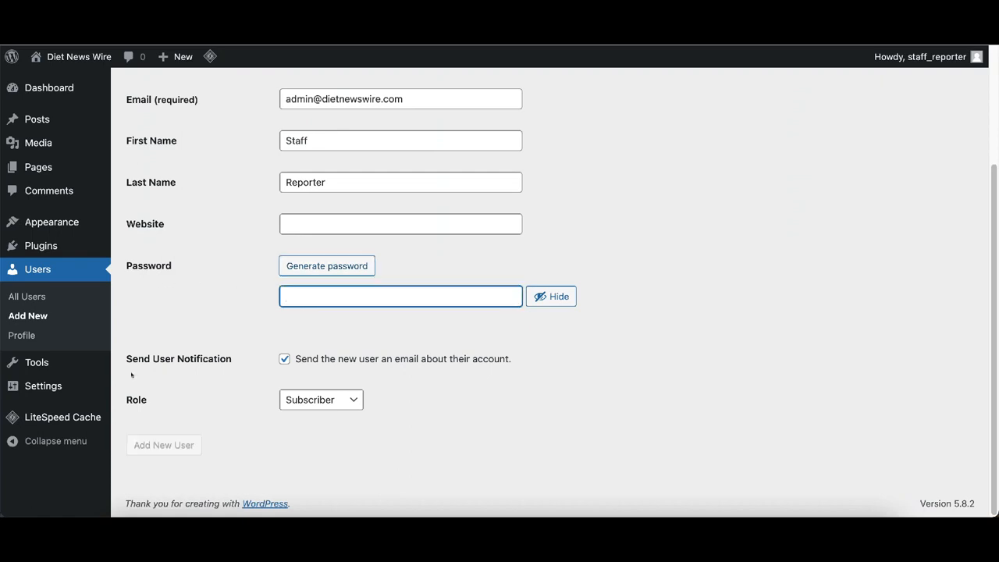
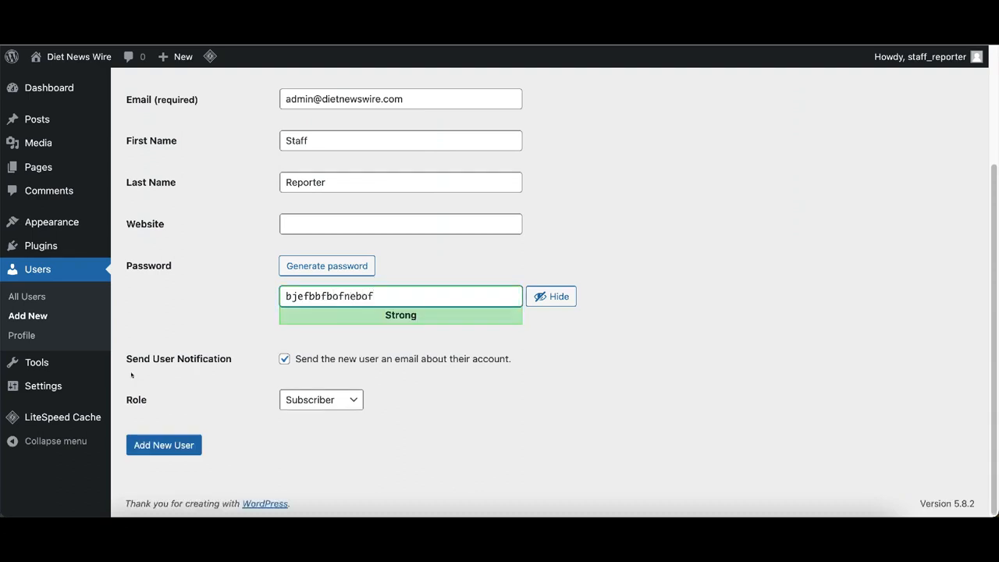
key("BackSpace")
key("BackSpace")
key("BackSpace")
key("BackSpace")
key("BackSpace")
key("BackSpace")
key("BackSpace")
key("BackSpace")
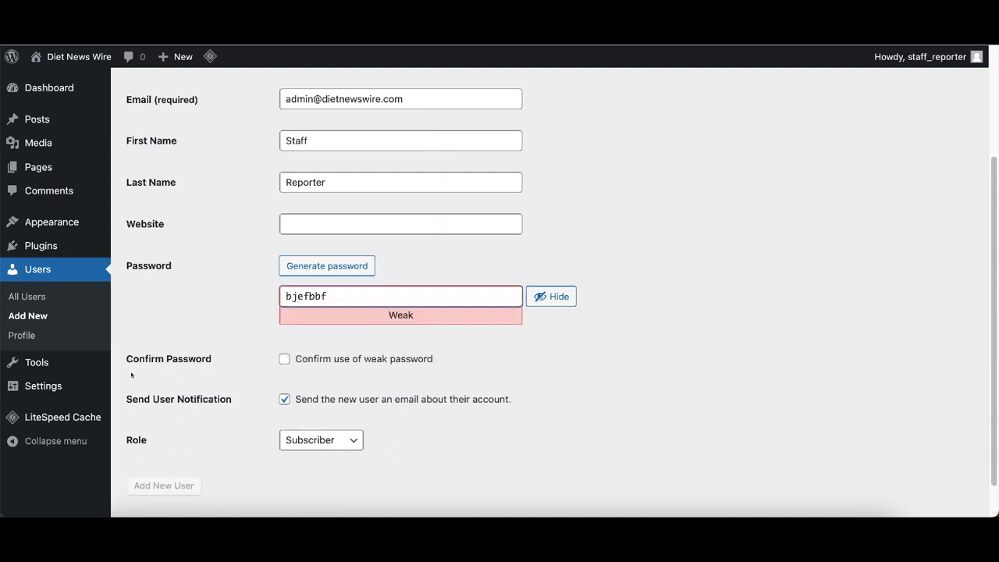
key("BackSpace")
key("BackSpace")
key("BackSpace")
key("BackSpace")
key("BackSpace")
key("BackSpace")
key("BackSpace")
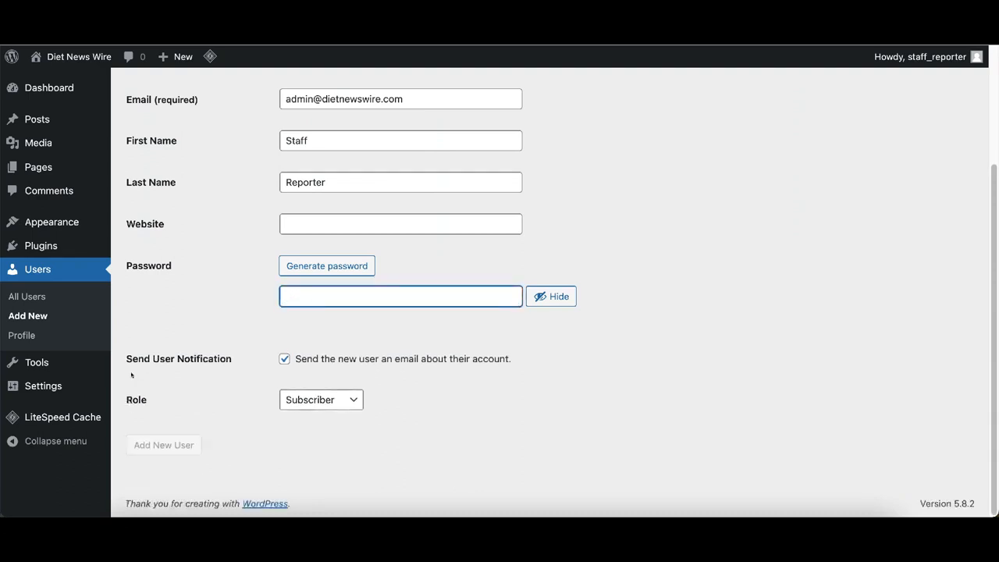
left_click(346, 266)
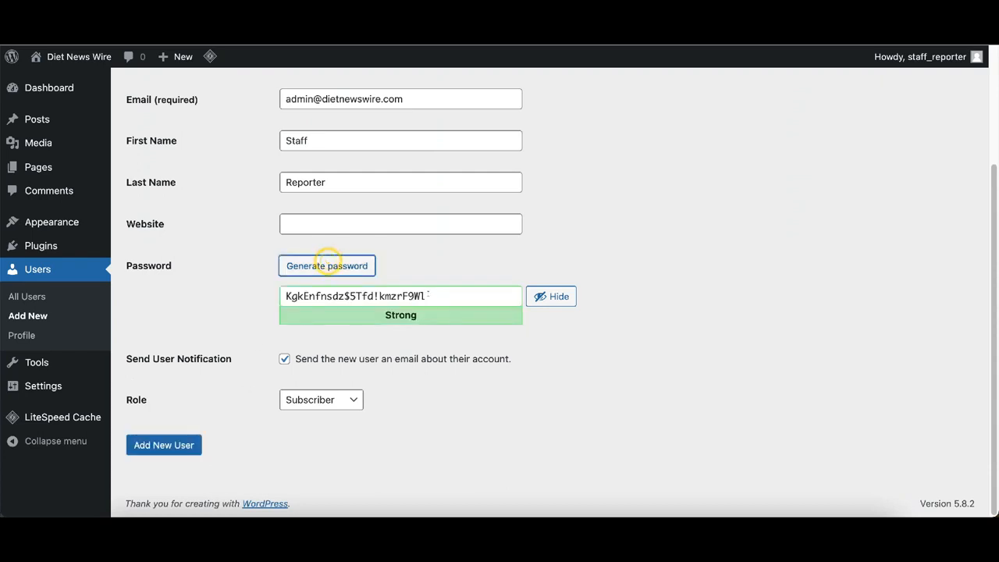
left_click_drag(286, 295, 431, 296)
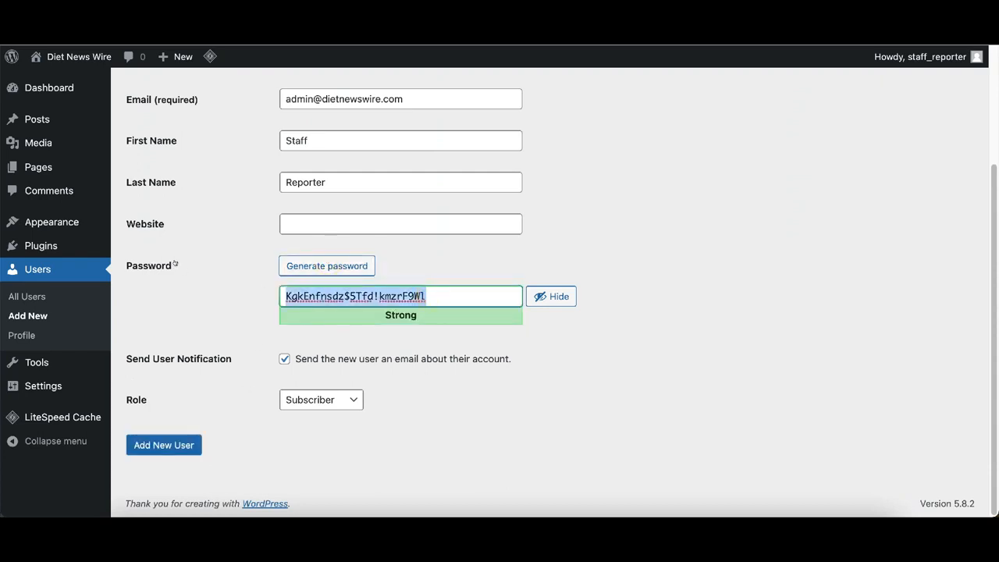
left_click(565, 351)
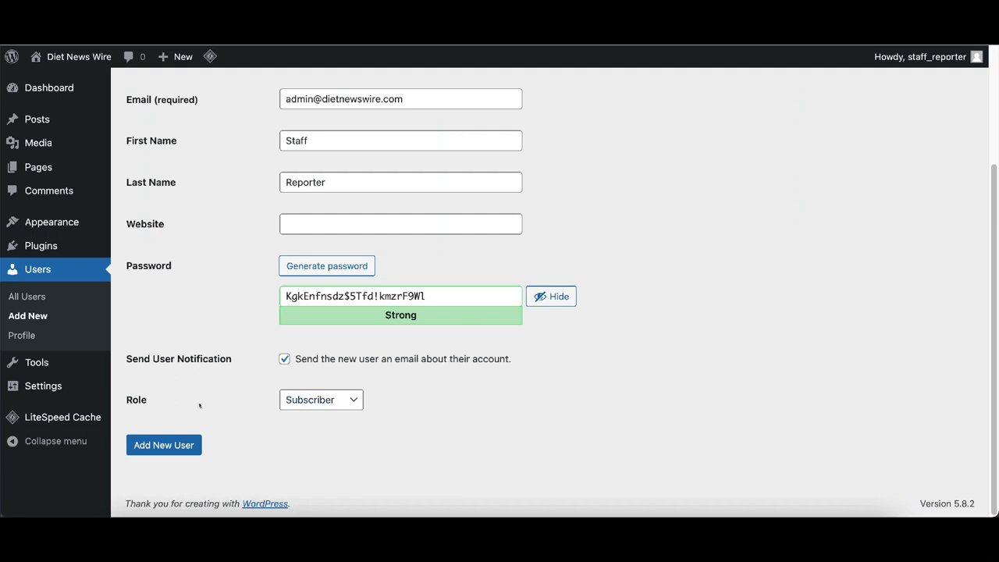
- Review the role options, leaving the role as Subscriber, and open a new browser tab
left_click(355, 401)
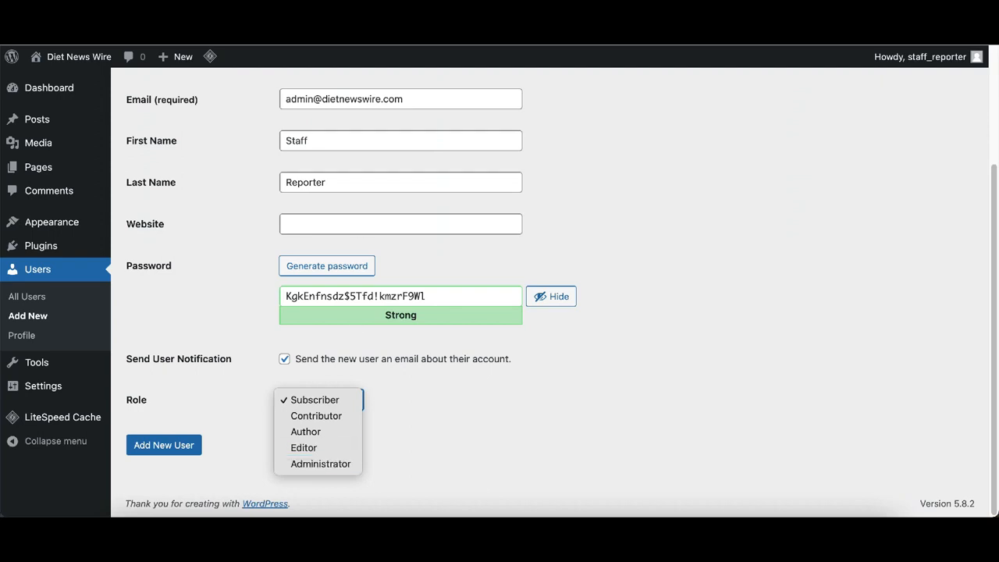
key("Escape")
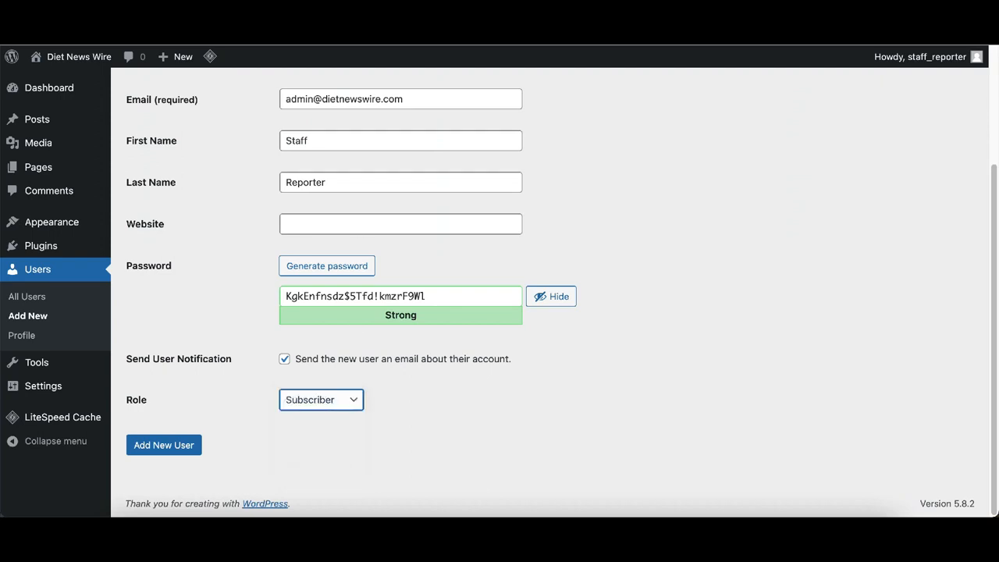
key("super+t")
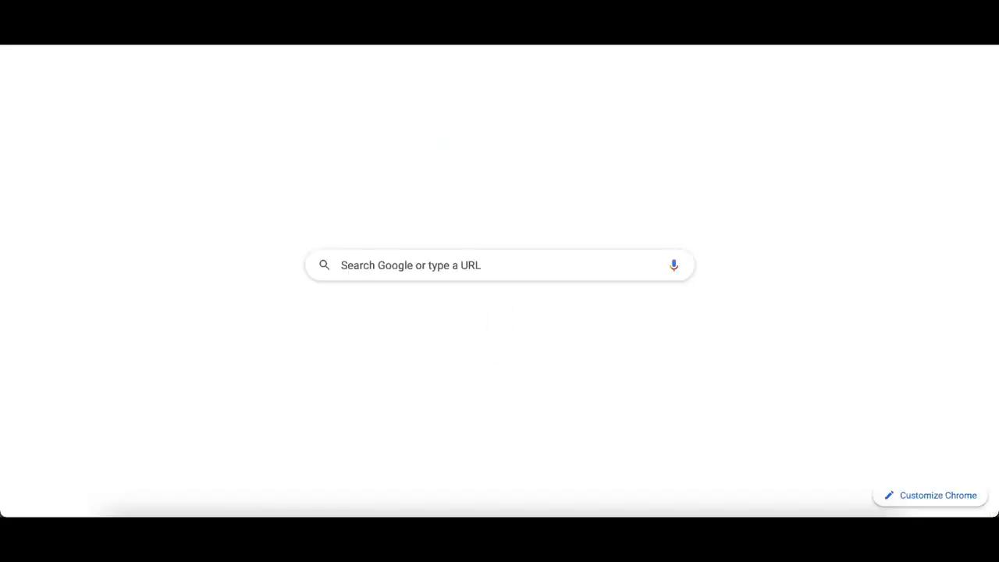
- Search Google for 'wordpress user roles' and read the WordPress.org Roles and Capabilities Summary of Roles
left_click(485, 262)
type("wordpress")
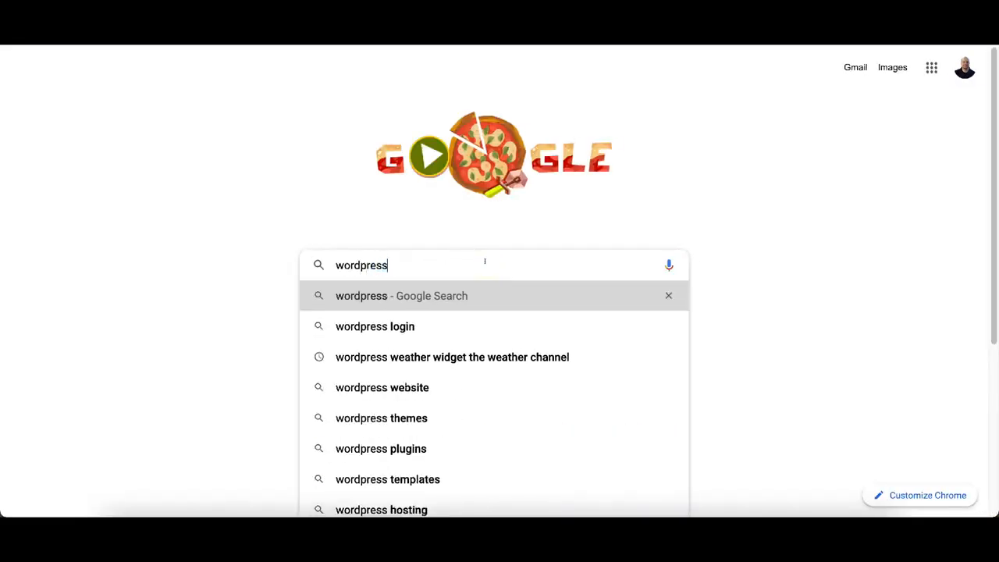
type(" user roles")
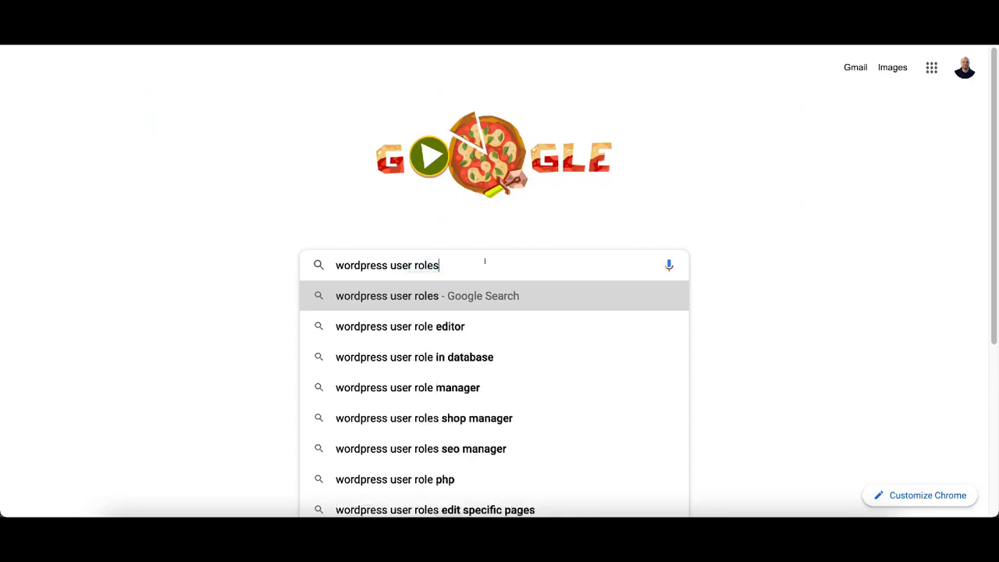
key("Return")
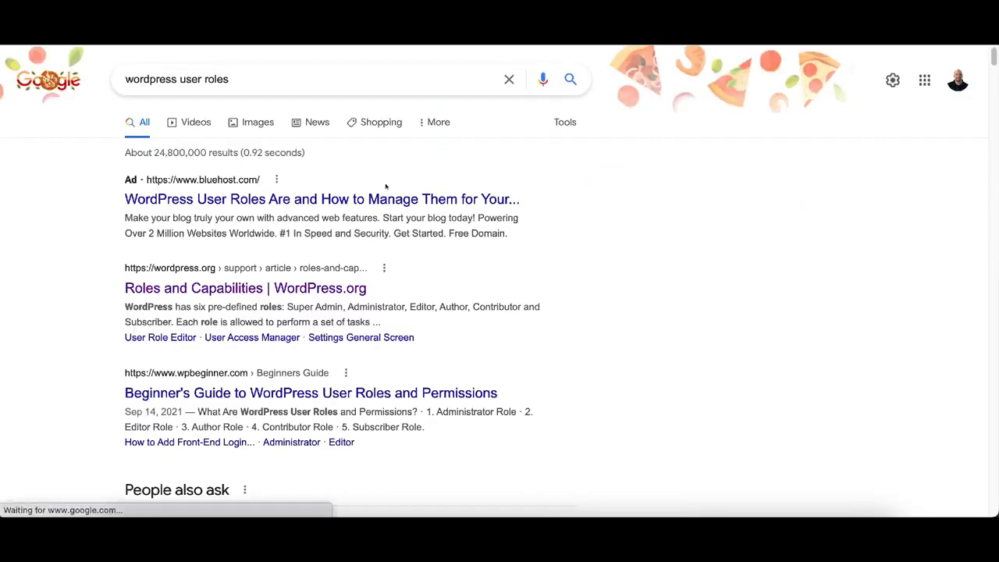
left_click(231, 288)
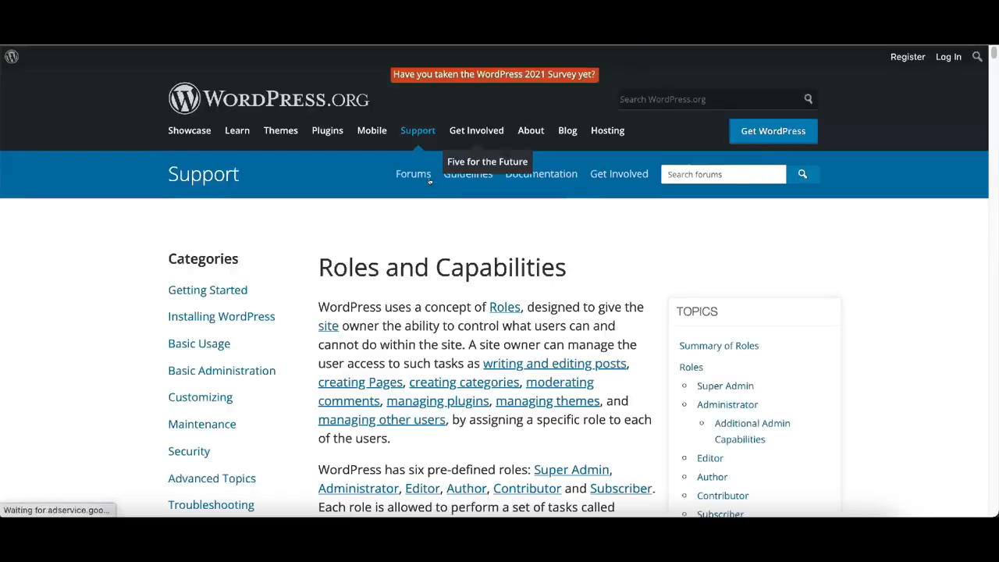
scroll(443, 200, "down", 7)
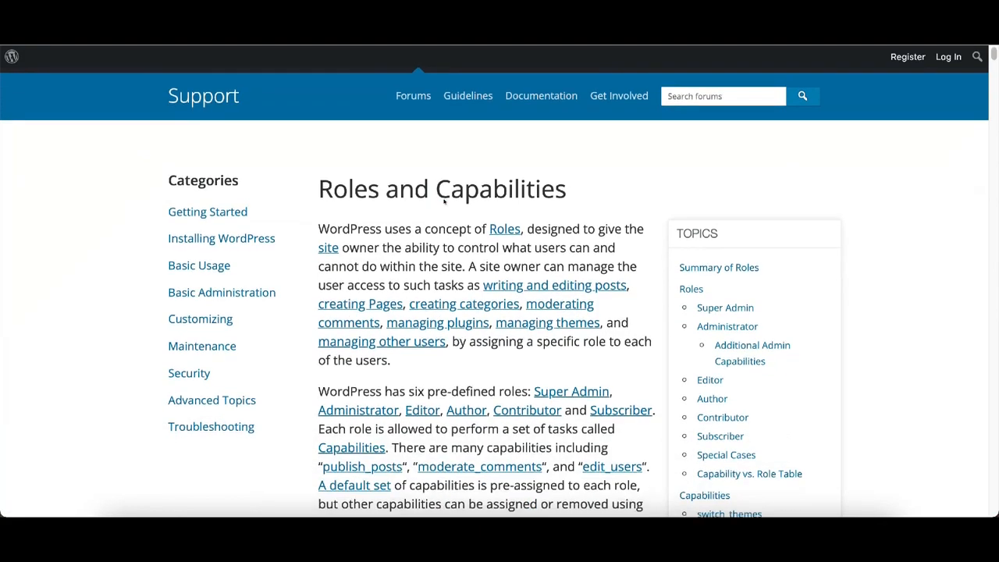
scroll(442, 200, "down", 2)
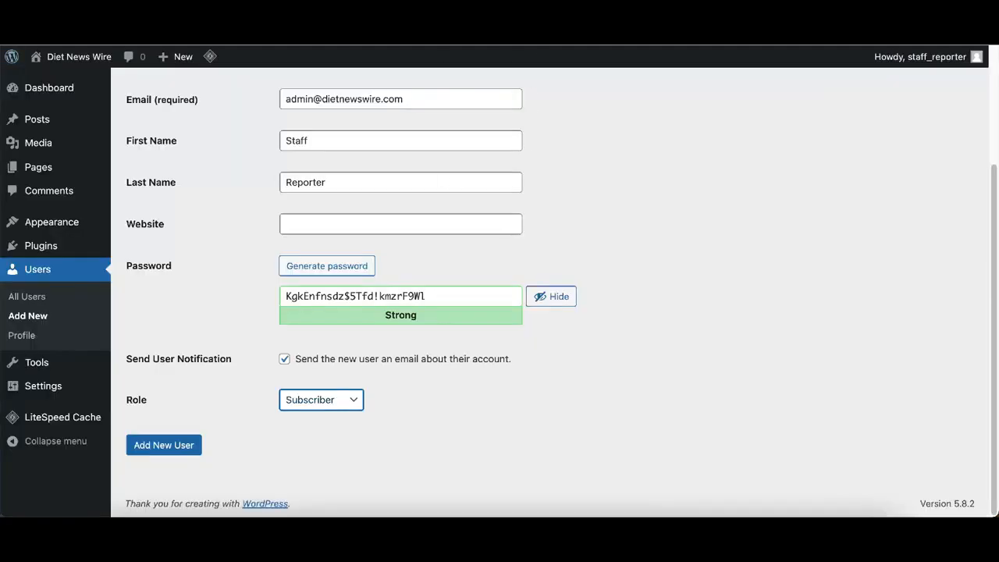
- Set the role to Administrator and submit the form, which reports the e-mail is already registered
left_click(349, 400)
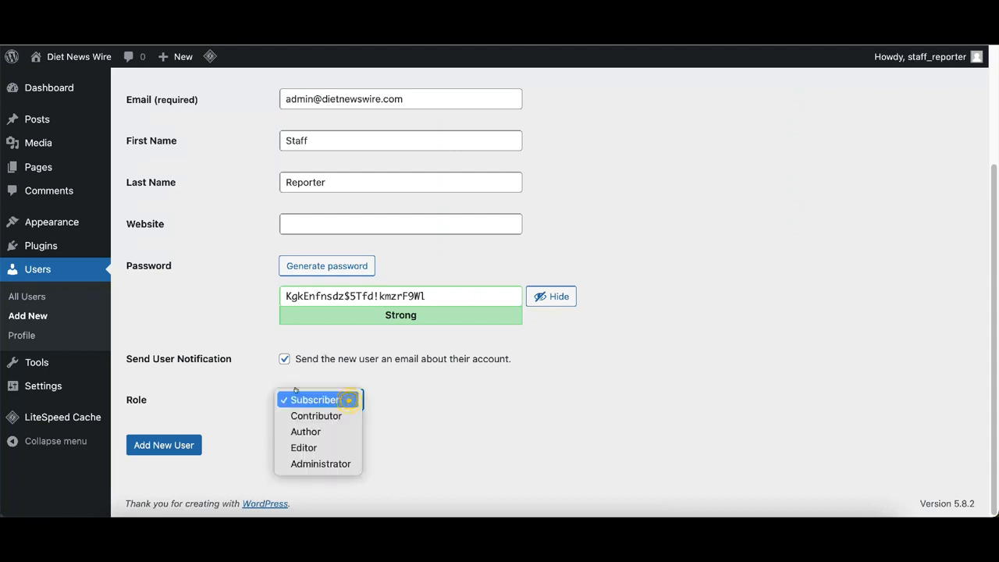
left_click(320, 464)
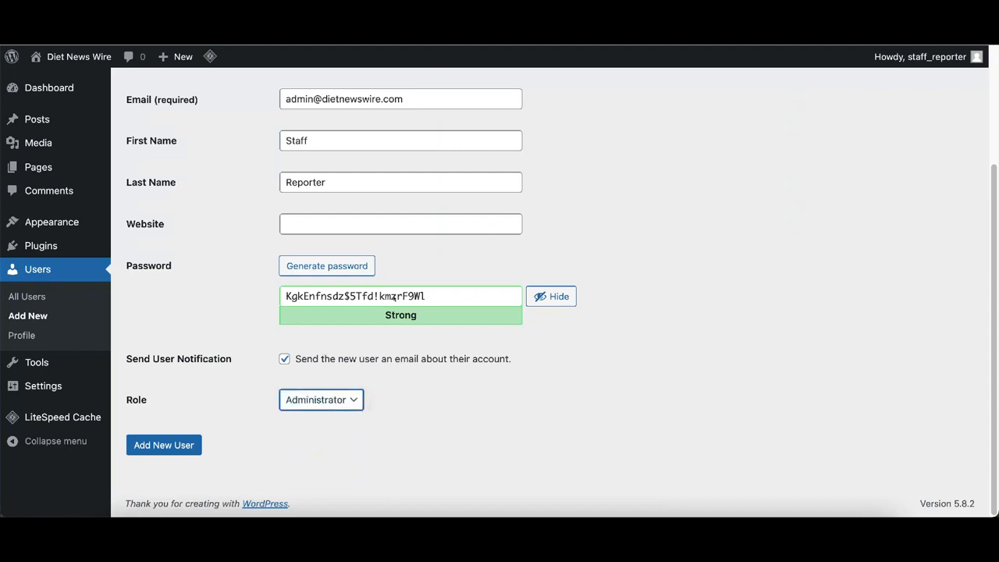
left_click(174, 443)
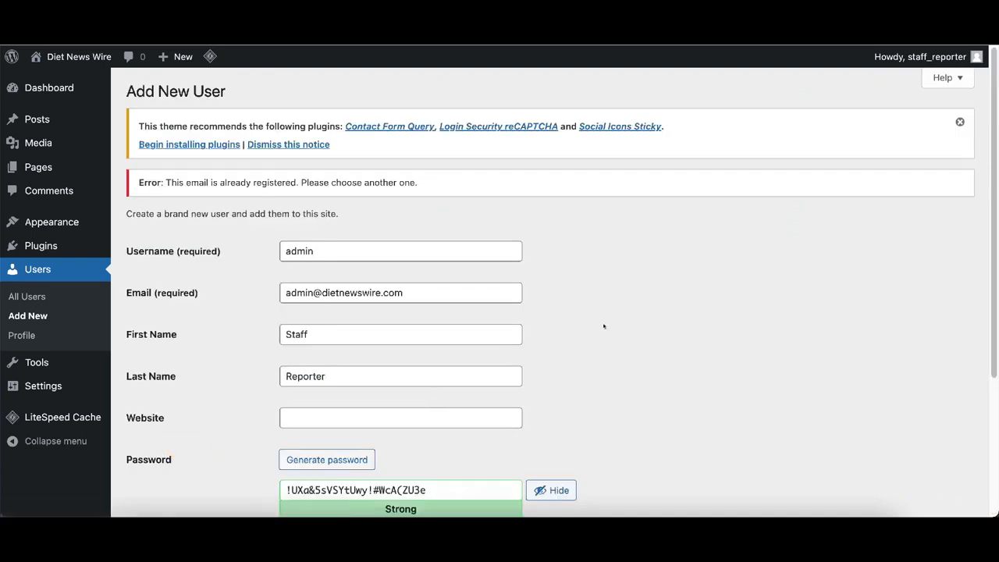
- Append '2' to the username so it reads admin2
scroll(608, 320, "down", 5)
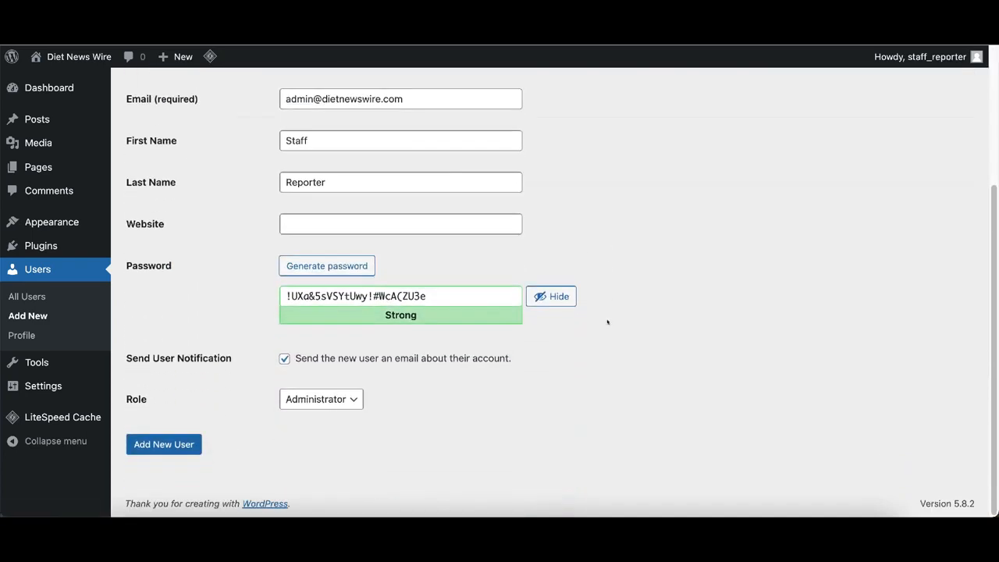
scroll(608, 322, "up", 5)
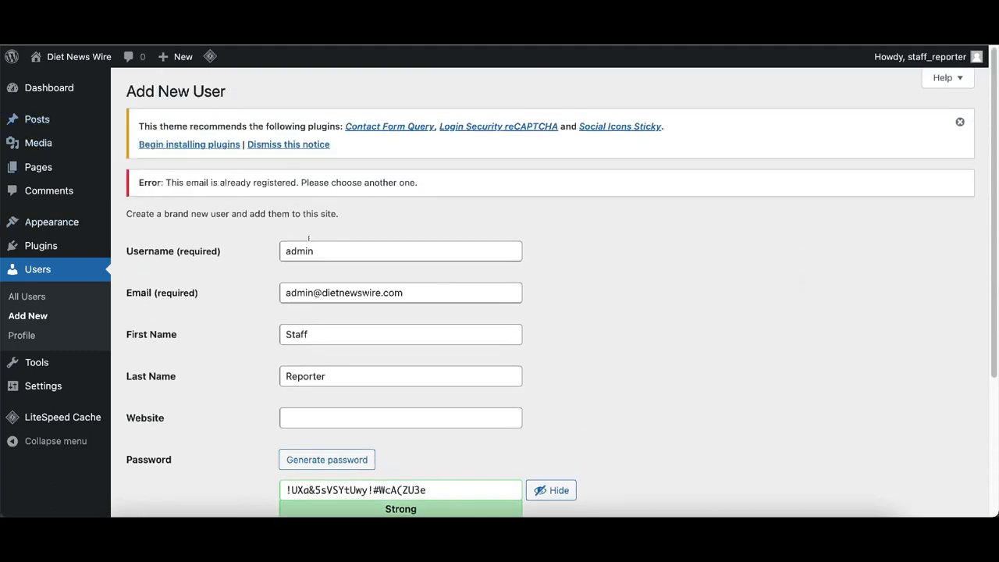
left_click(333, 250)
type("2")
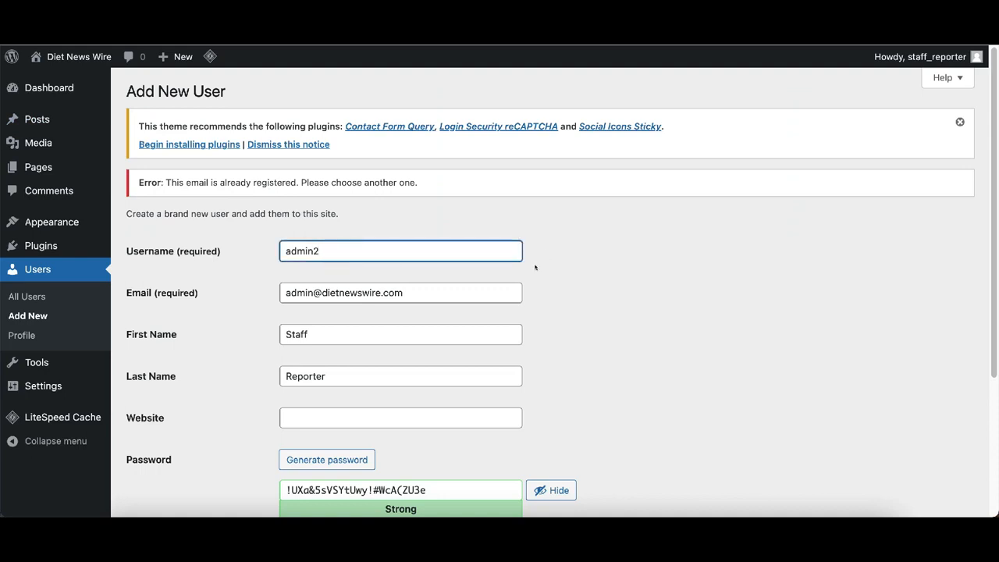
scroll(535, 268, "down", 3)
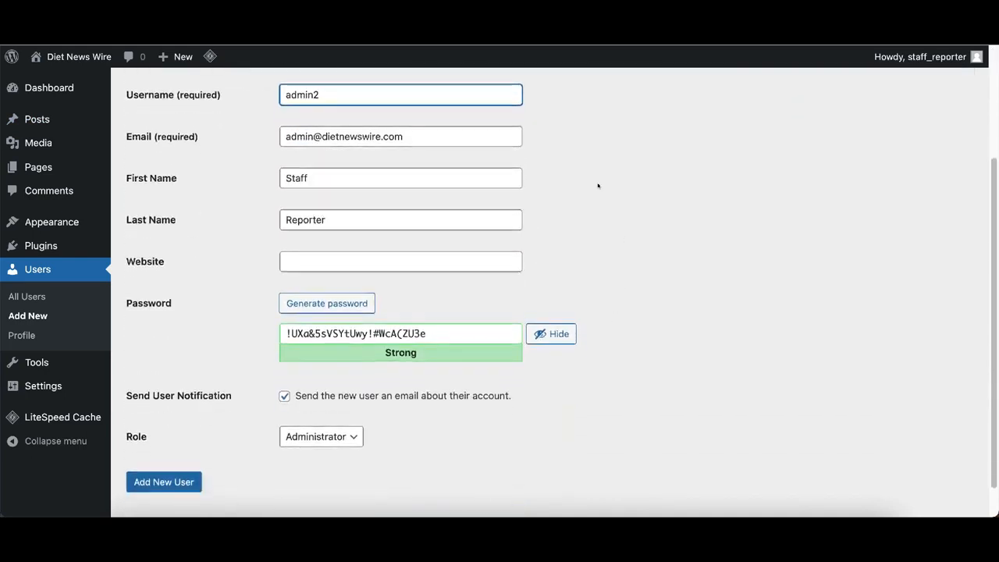
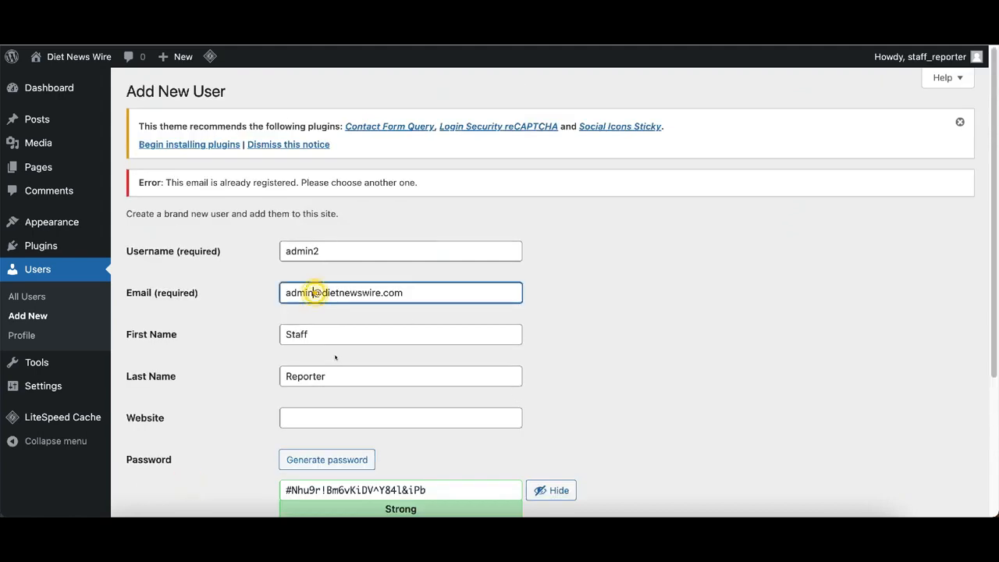
- Append '2' to the email address and drop the trailing 2 from the username
type("2")
left_click(332, 252)
key("BackSpace")
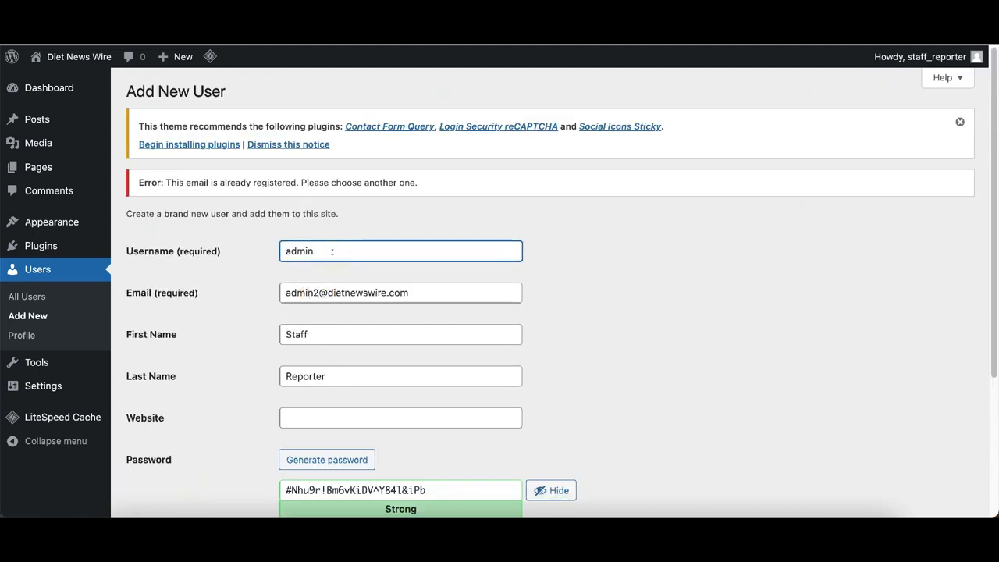
scroll(637, 299, "down", 5)
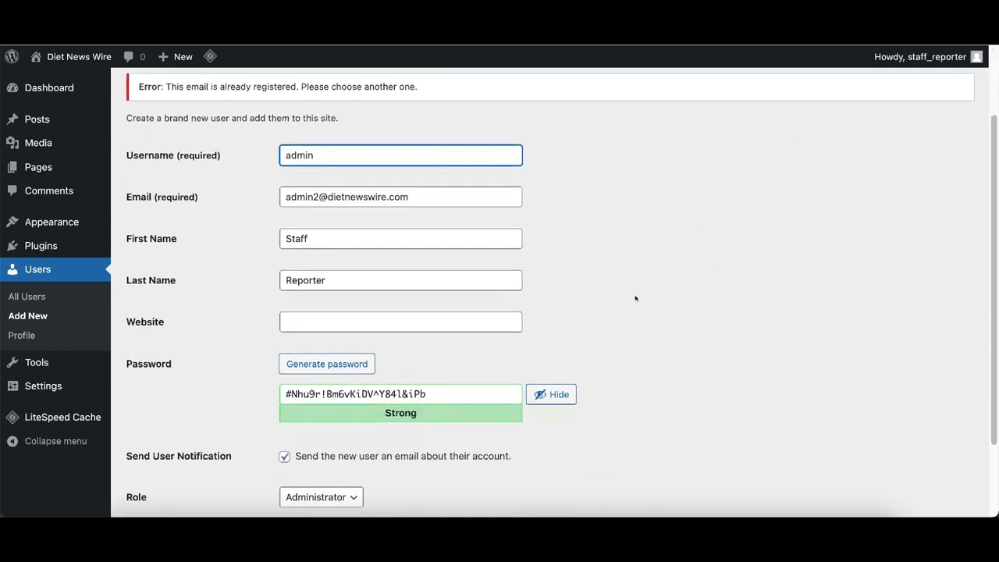
- Create the new administrator account, then return via the Dashboard to the All Users list
left_click(190, 444)
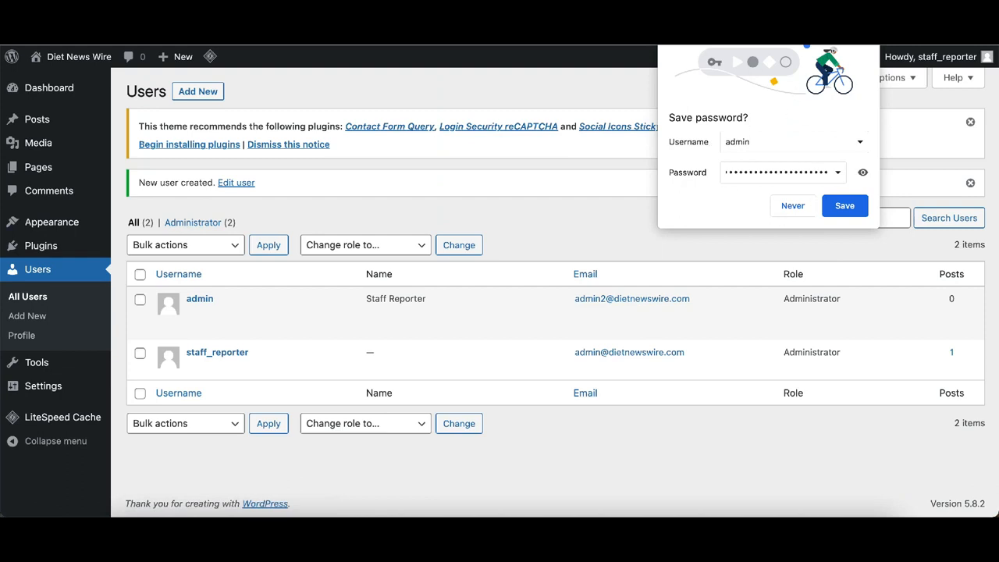
left_click(793, 206)
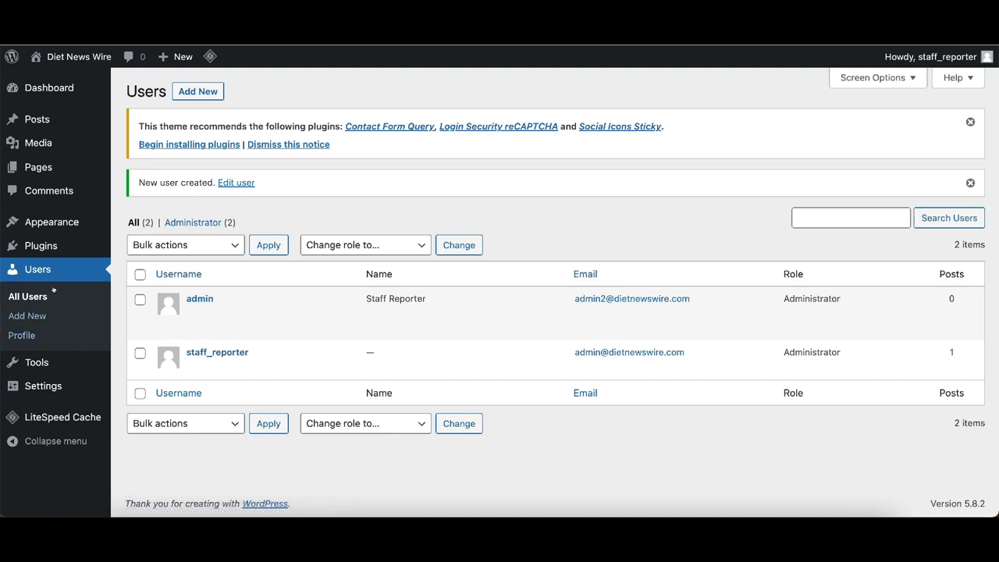
left_click(40, 89)
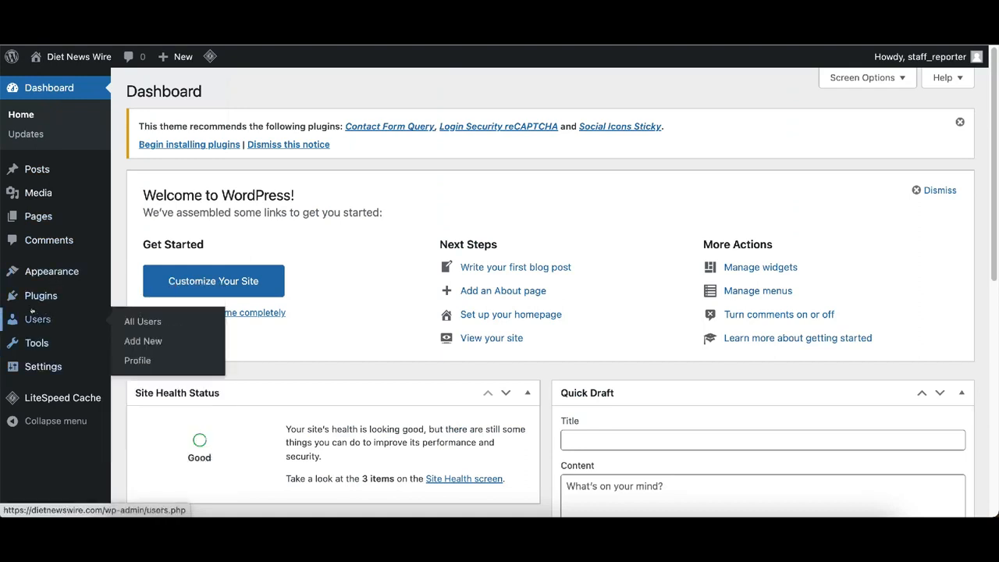
left_click(141, 321)
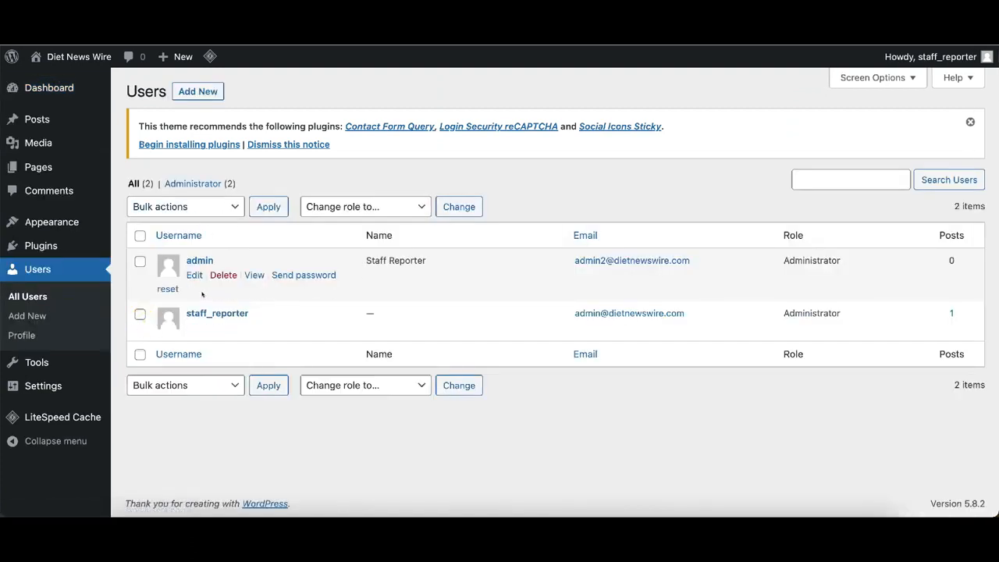
left_click_drag(441, 258, 363, 264)
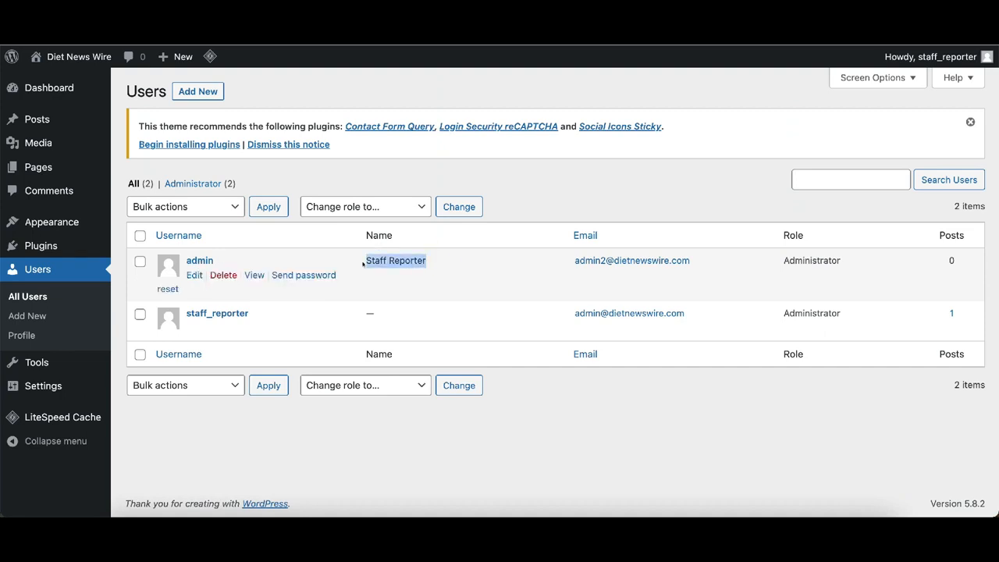
left_click(382, 271)
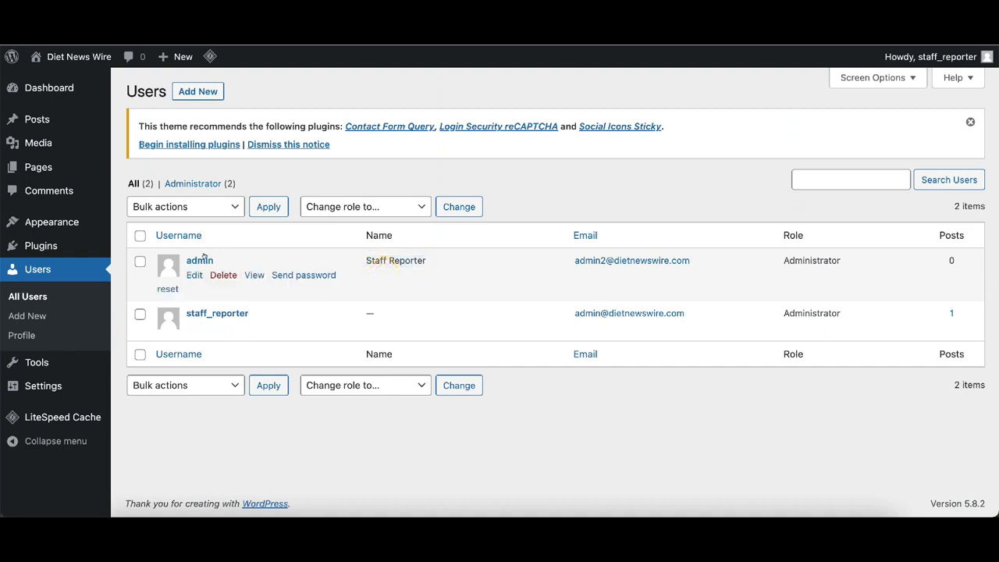
- Open the Staff Reporter user's Edit User page and scroll through its profile fields
left_click(192, 275)
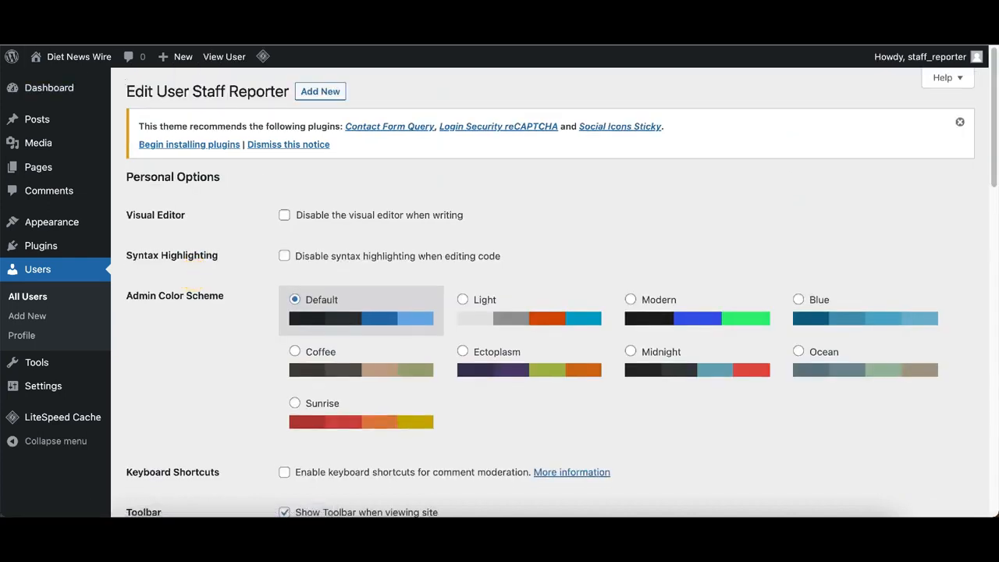
key("alt+Left")
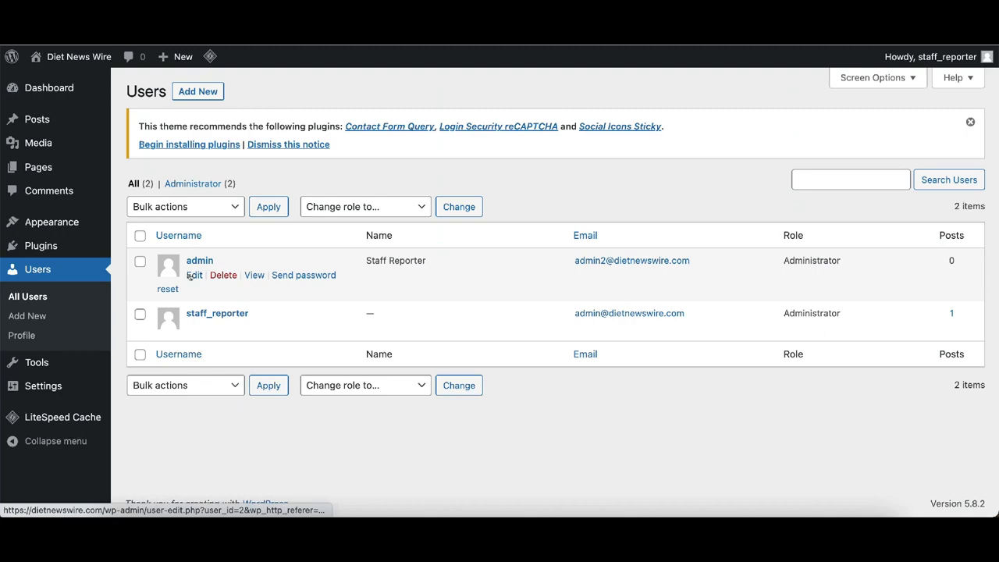
left_click(192, 276)
scroll(410, 297, "down", 15)
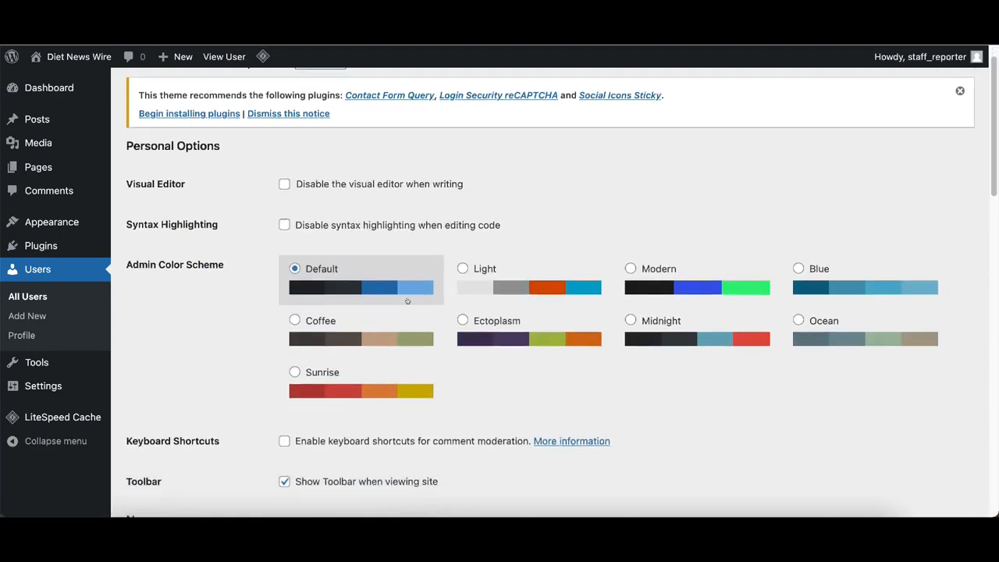
scroll(410, 297, "up", 15)
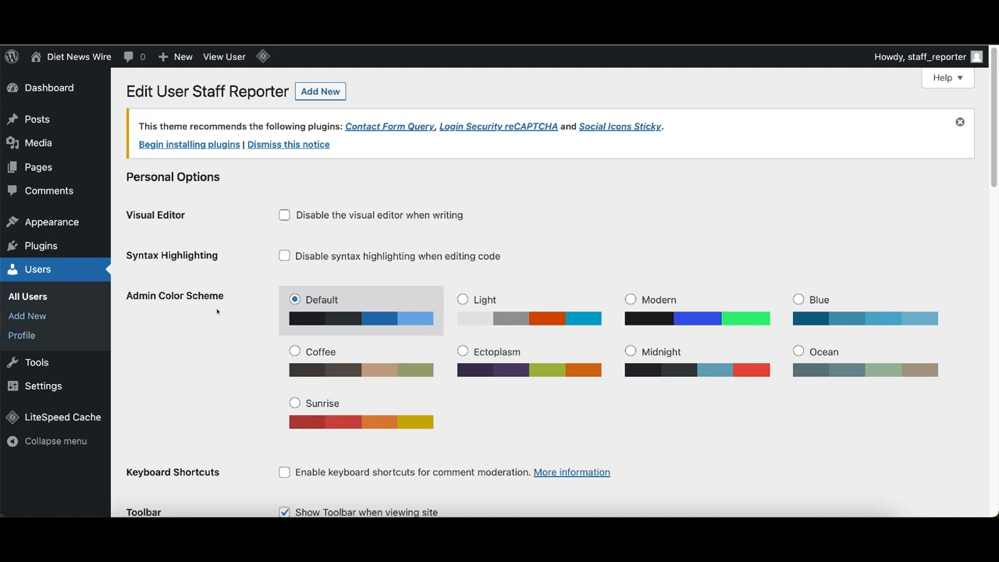
scroll(248, 332, "down", 1)
scroll(247, 333, "down", 4)
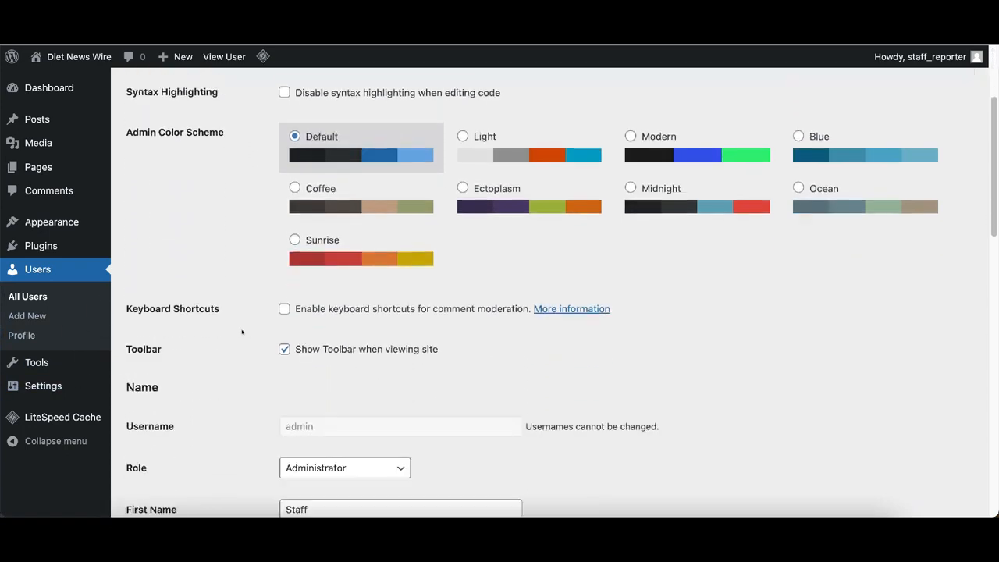
scroll(204, 286, "up", 4)
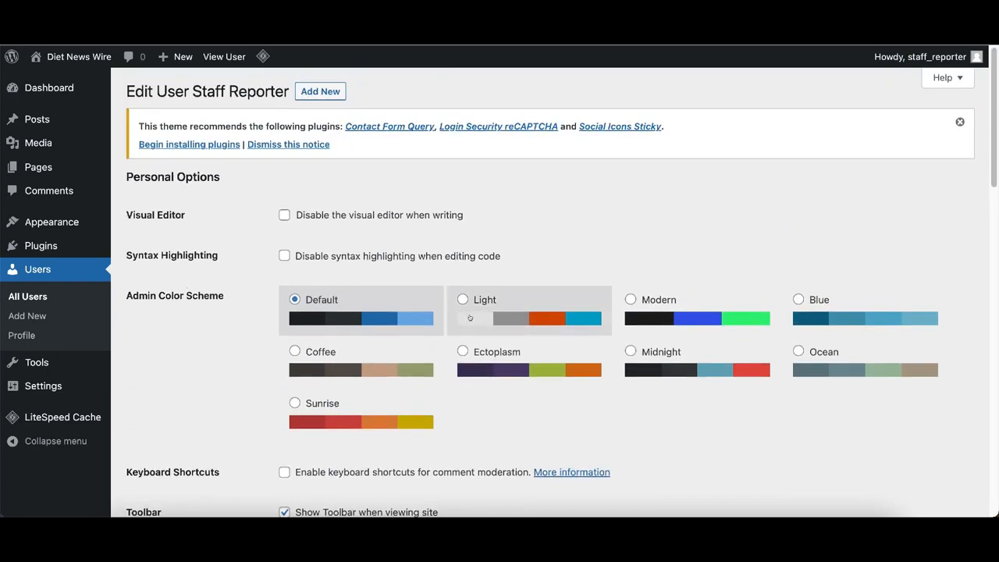
scroll(334, 414, "down", 5)
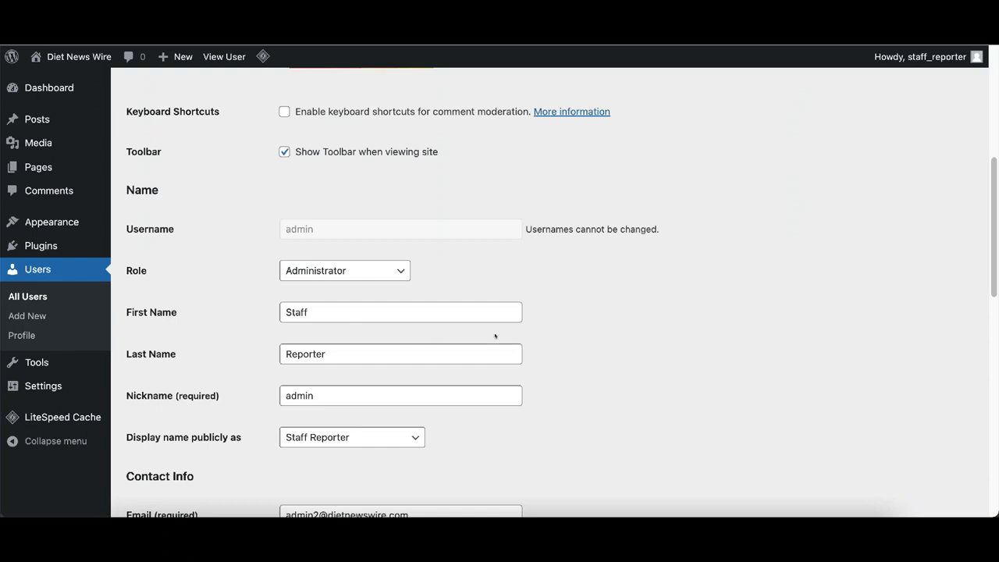
scroll(395, 295, "down", 6)
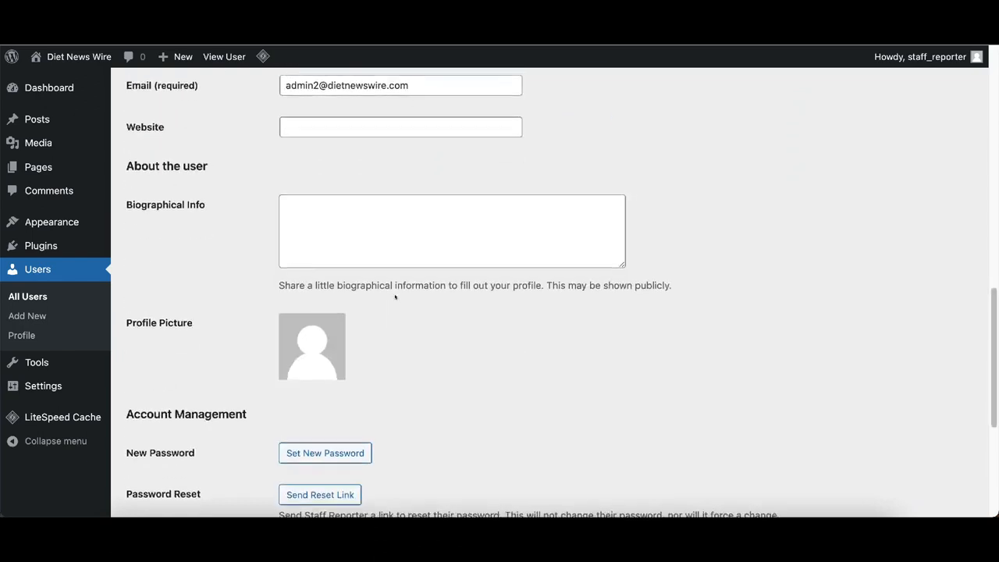
scroll(395, 297, "up", 2)
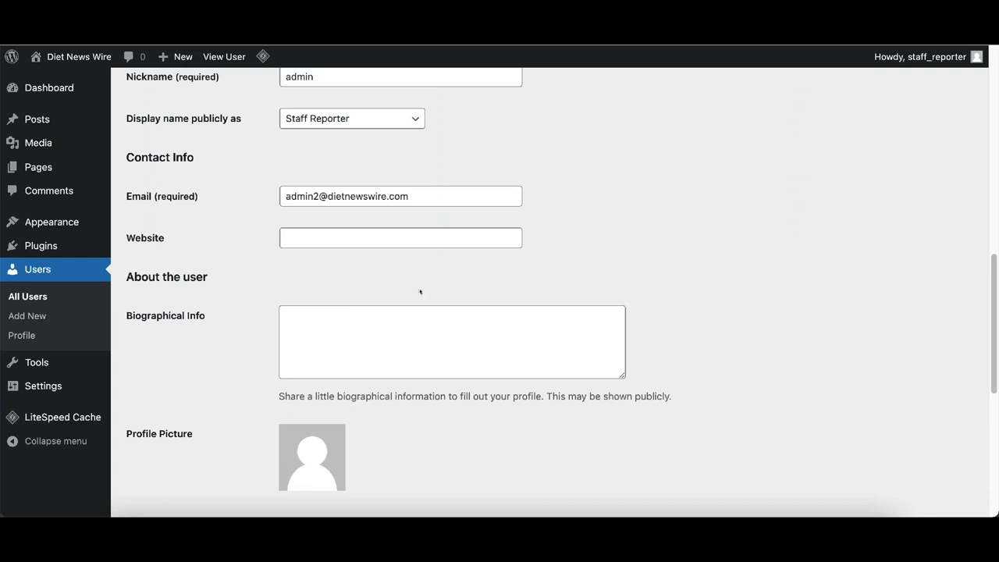
scroll(381, 299, "up", 5)
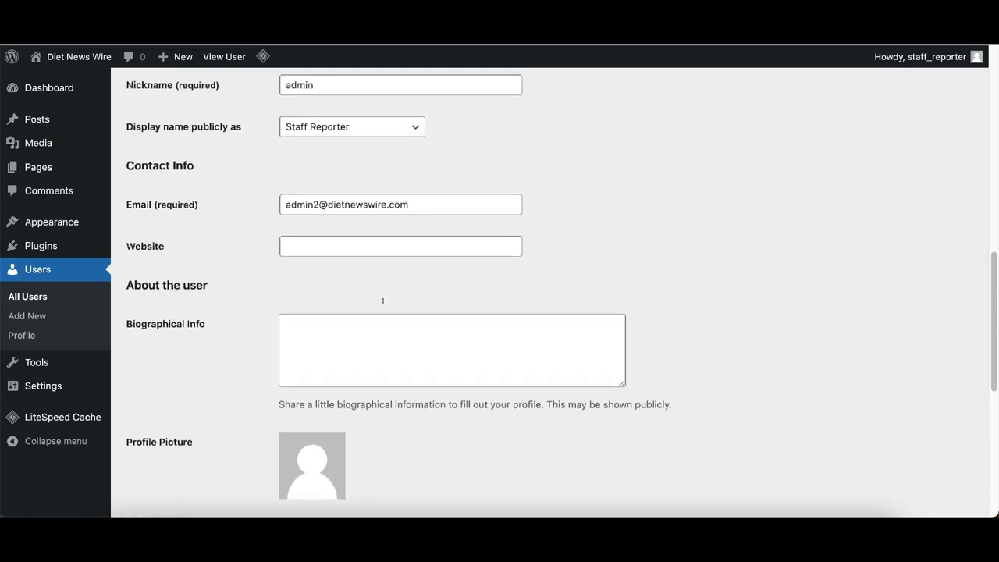
scroll(351, 281, "down", 1)
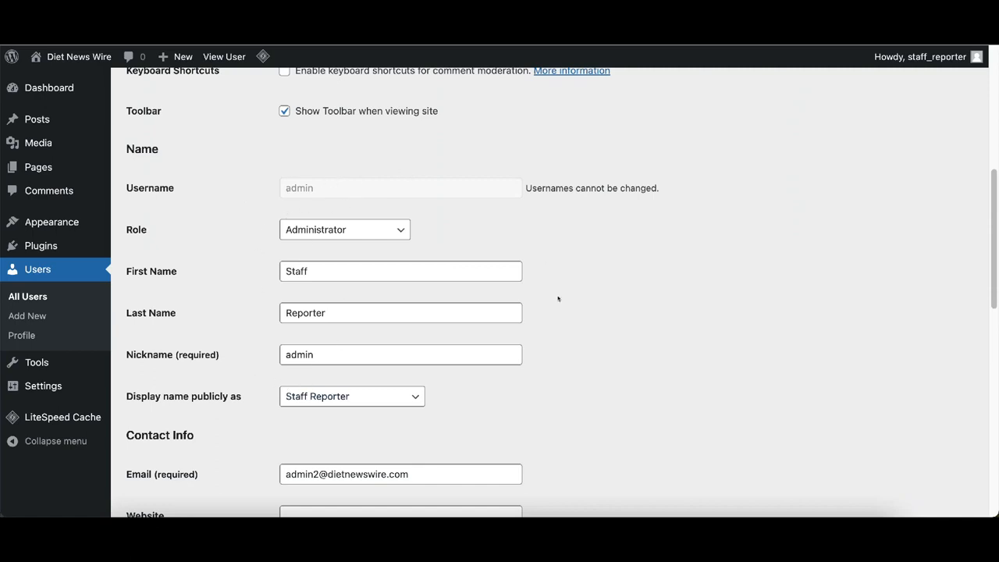
scroll(374, 243, "down", 1)
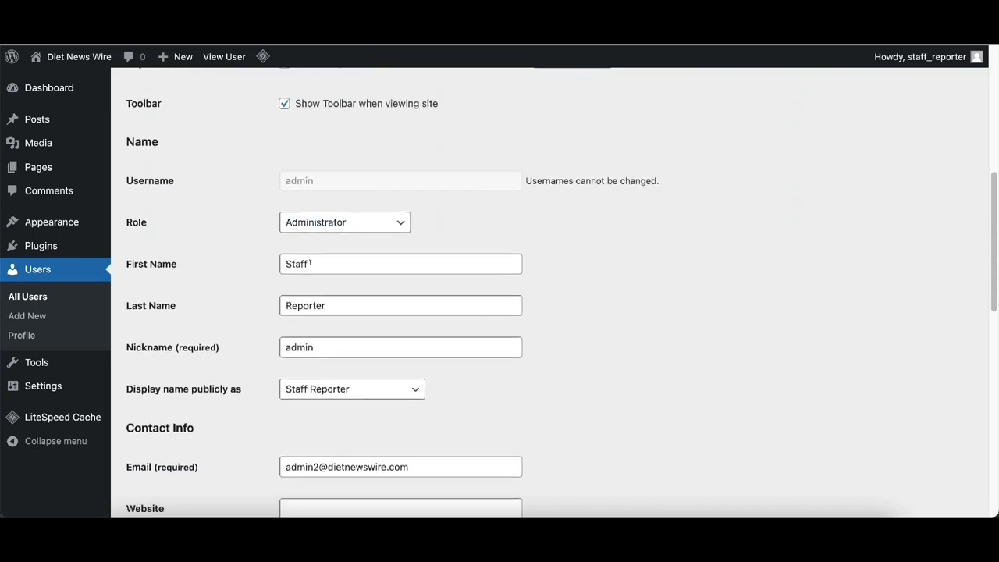
scroll(377, 248, "down", 3)
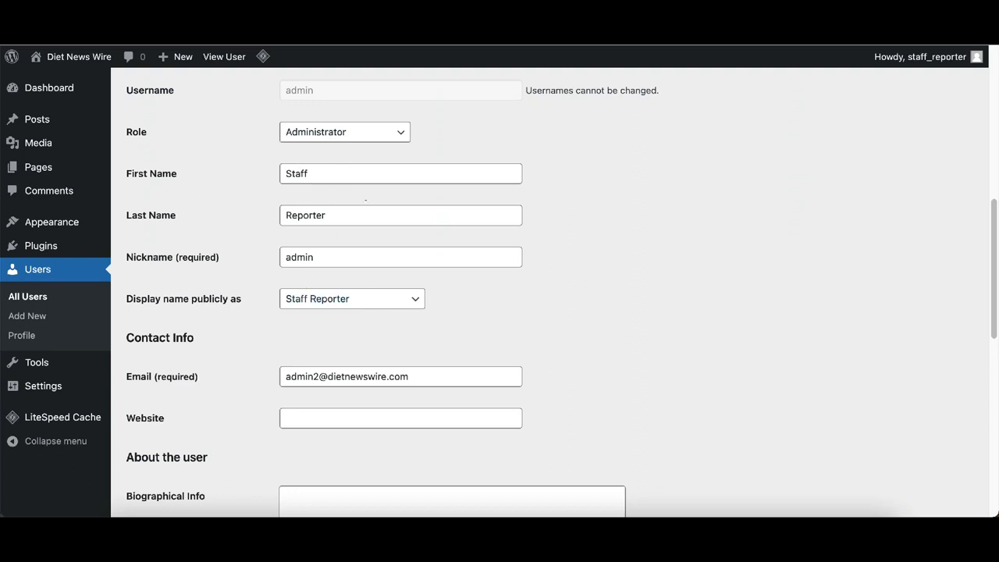
- Replace the profile's first and last name with a new person's name
left_click(335, 171)
double_click(334, 172)
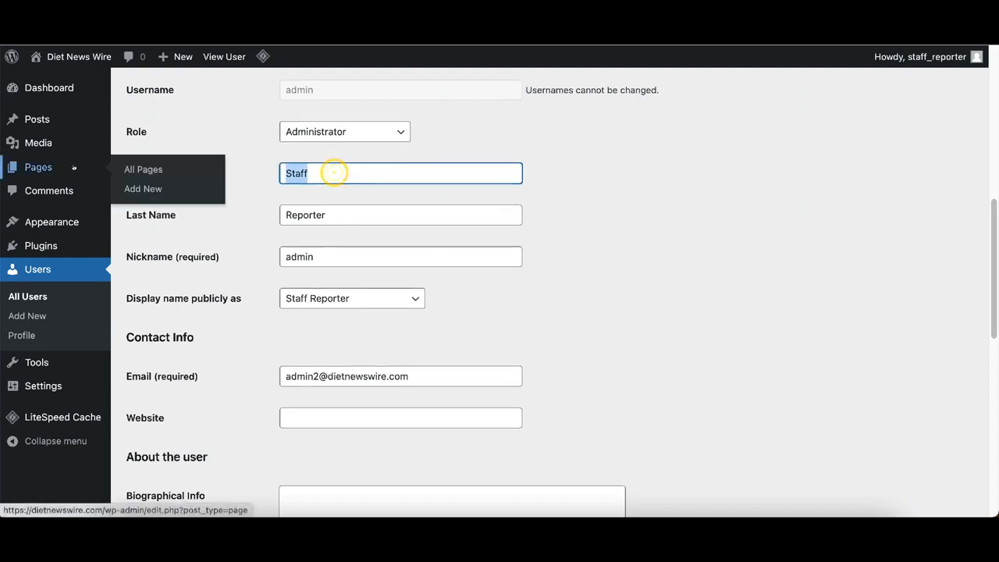
key("BackSpace")
left_click(335, 215)
double_click(337, 215)
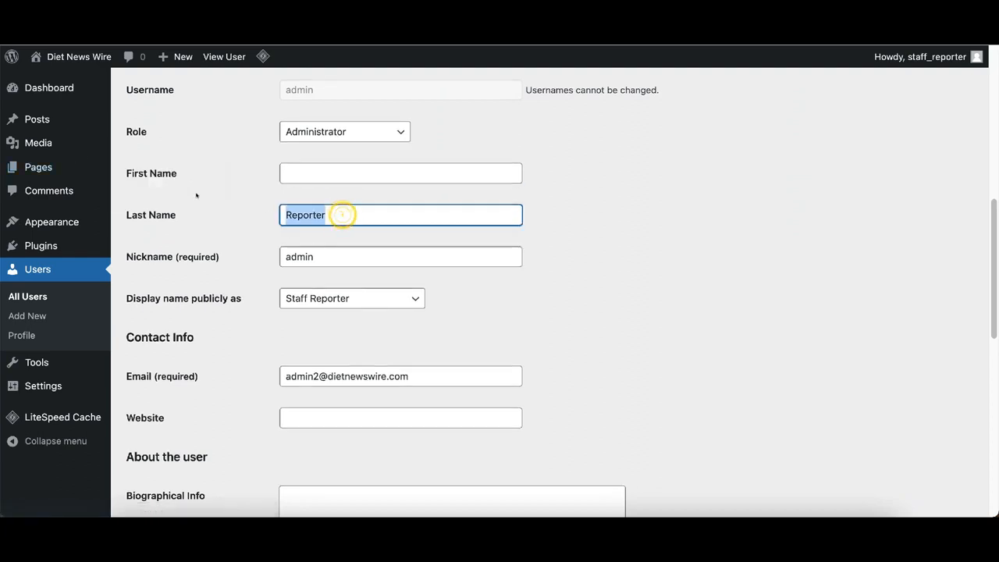
key("BackSpace")
left_click(310, 167)
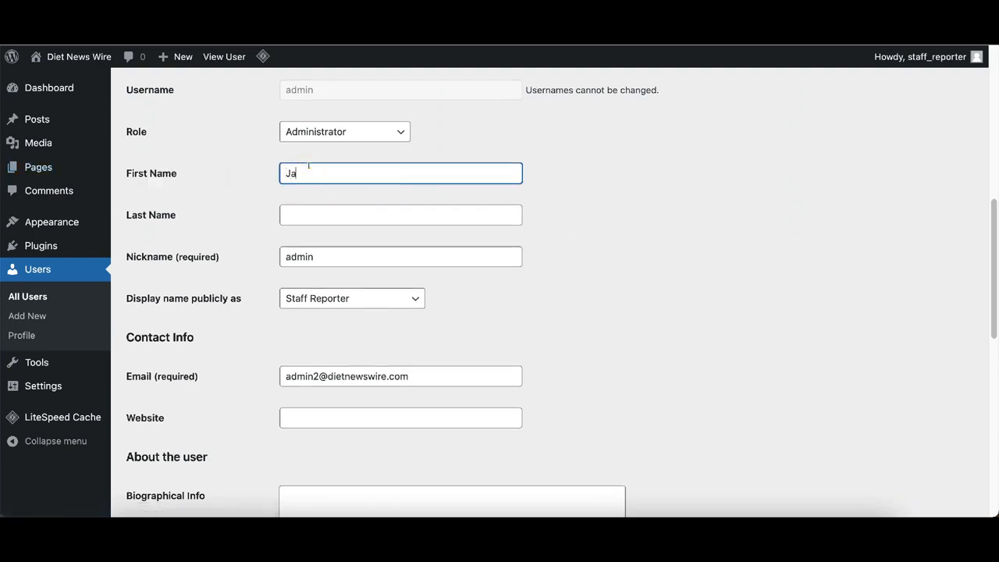
key("Tab")
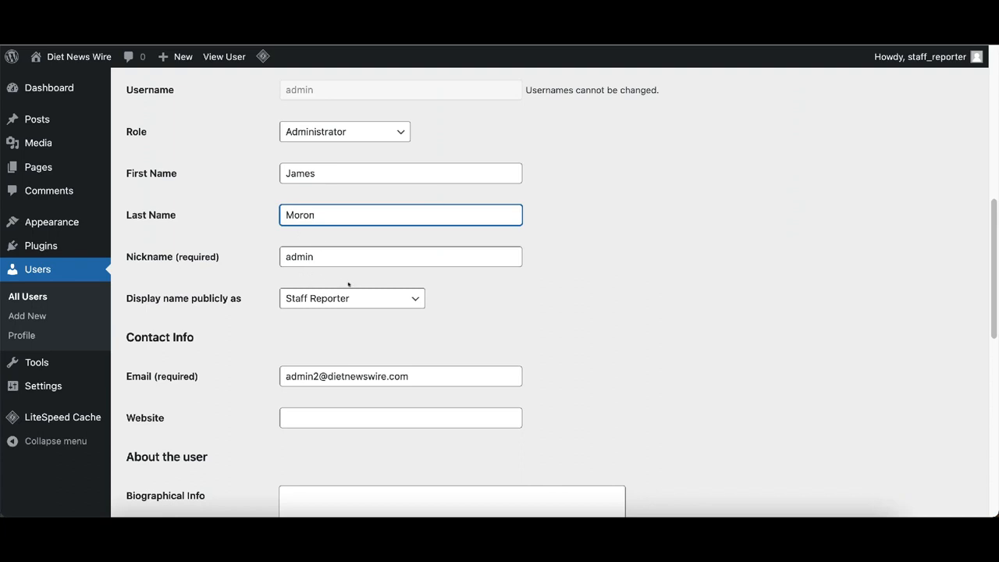
- Change the nickname from 'admin' to 'Staff Report'
left_click(335, 257)
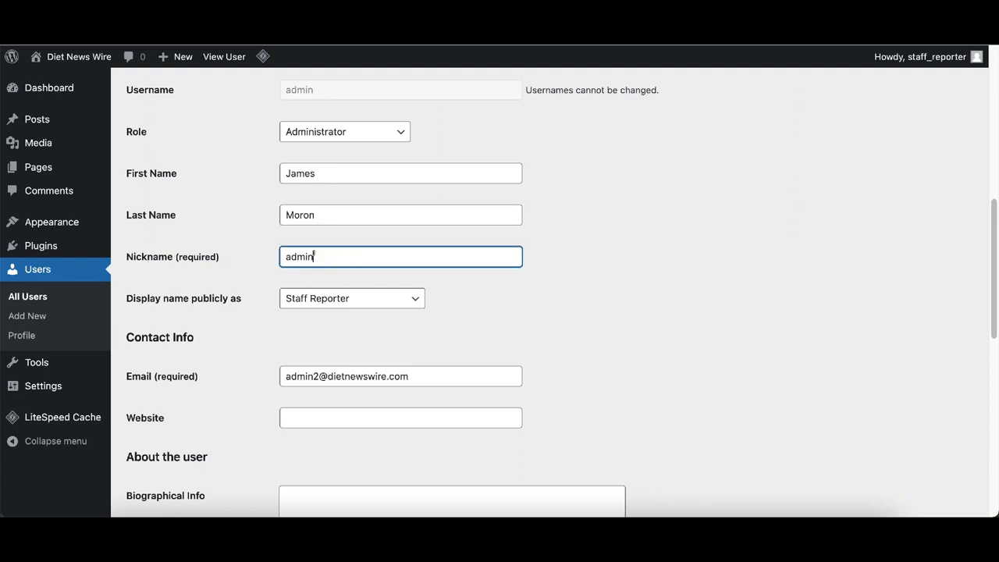
double_click(313, 256)
type("Staff Report")
key("Tab")
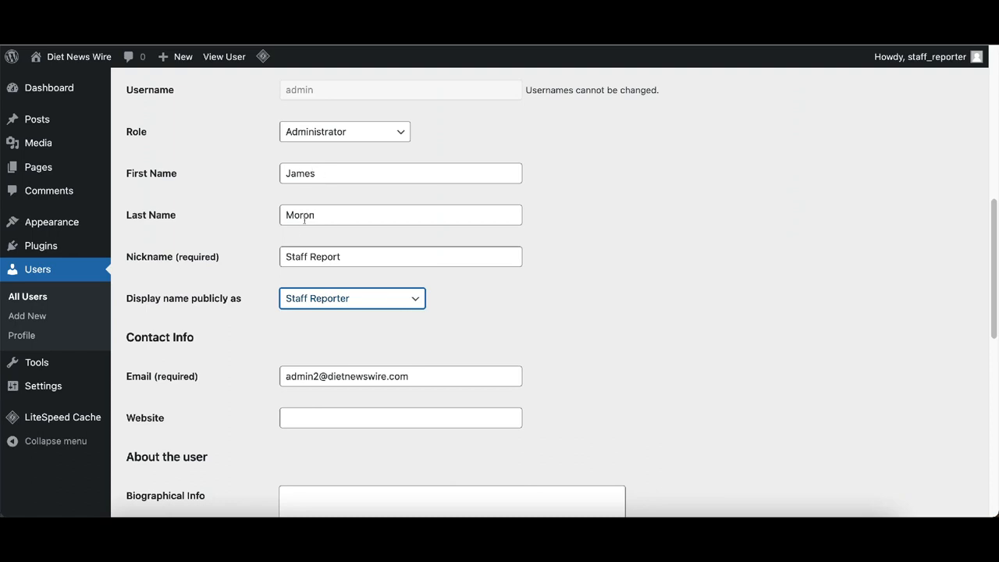
- Review the display name options, keeping 'Staff Reporter' as the public display name
left_click(407, 297)
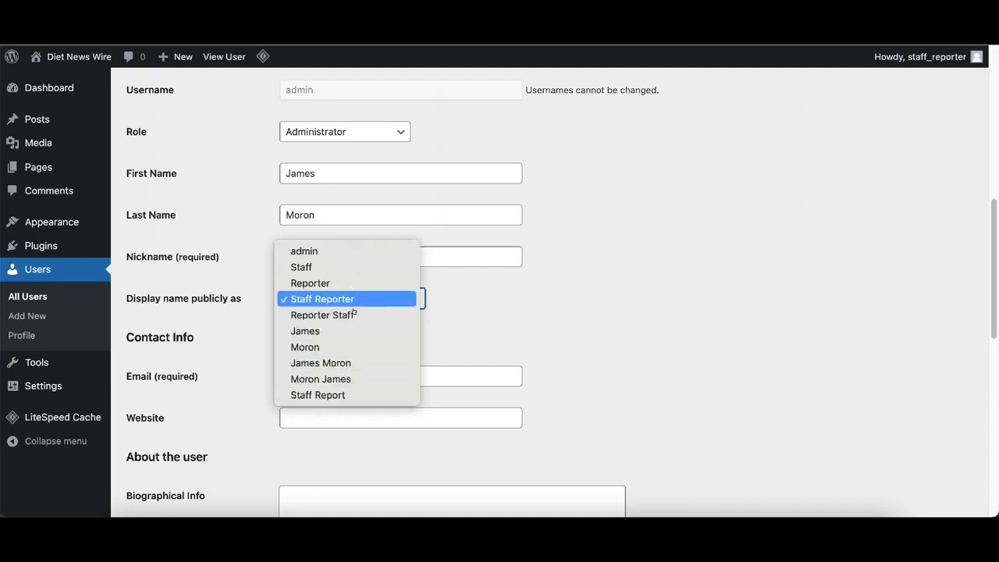
left_click(600, 342)
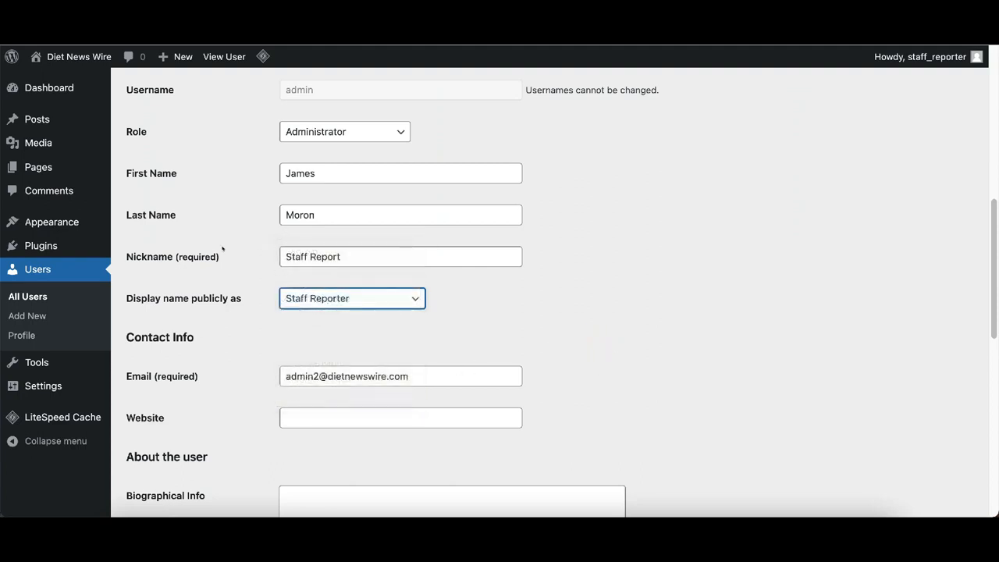
left_click(414, 298)
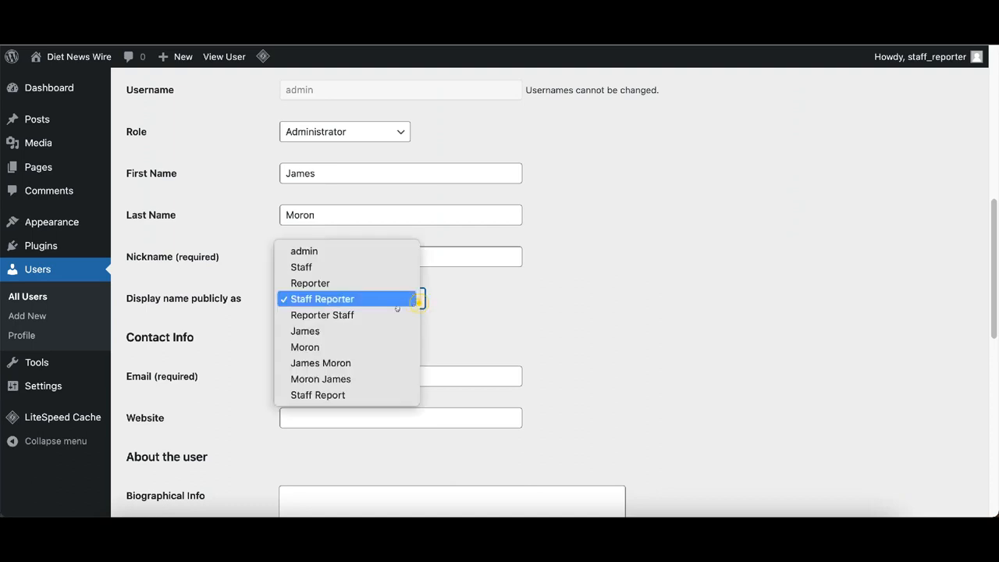
left_click(310, 301)
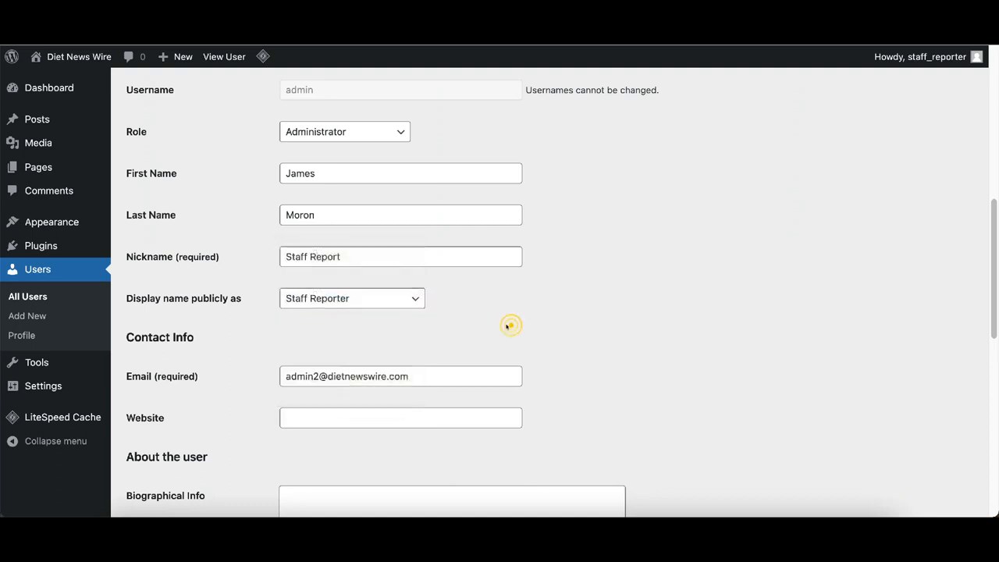
- Save the profile with Update User and go to All Users
scroll(505, 329, "down", 3)
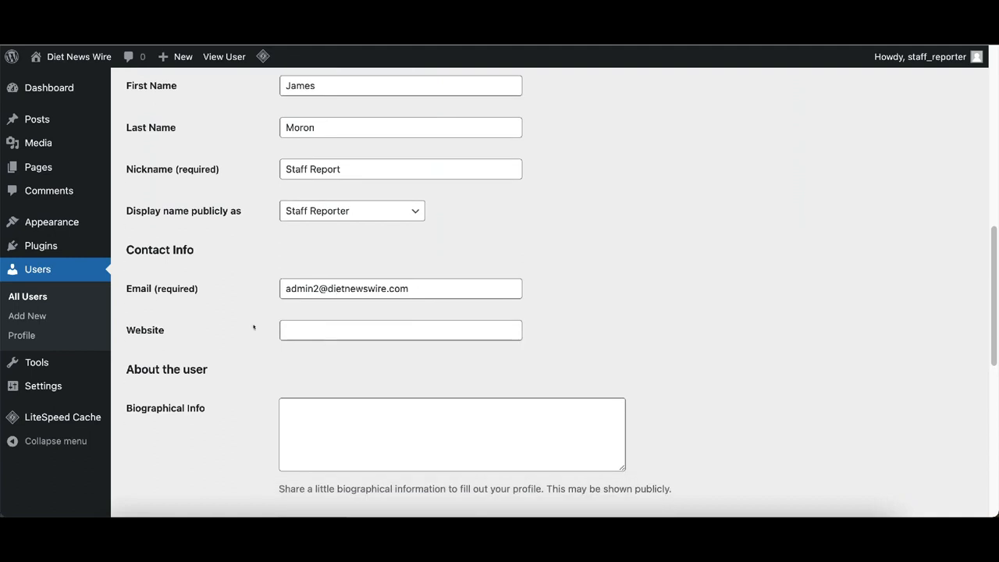
scroll(469, 344, "down", 3)
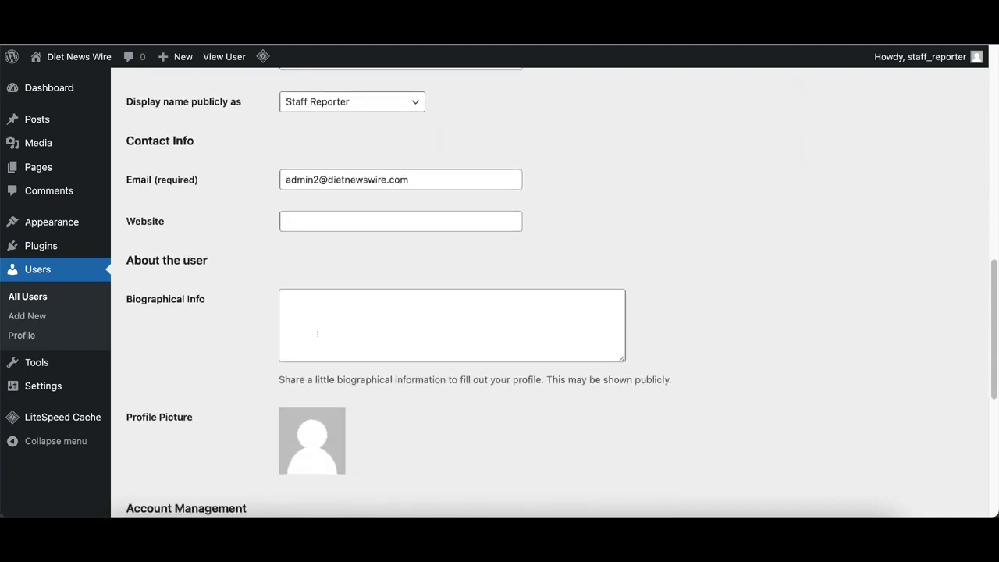
scroll(317, 334, "down", 3)
scroll(431, 335, "down", 5)
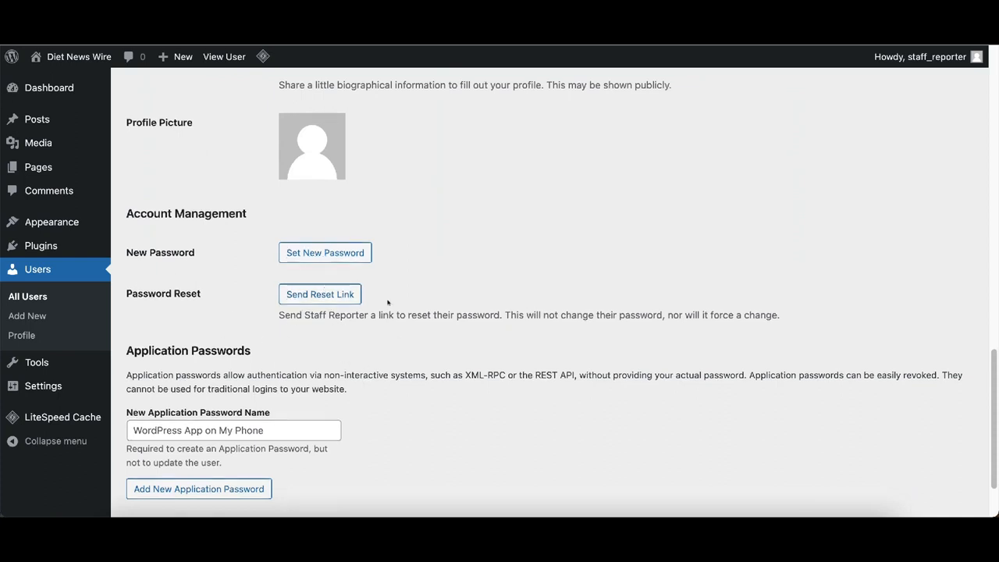
scroll(364, 298, "down", 2)
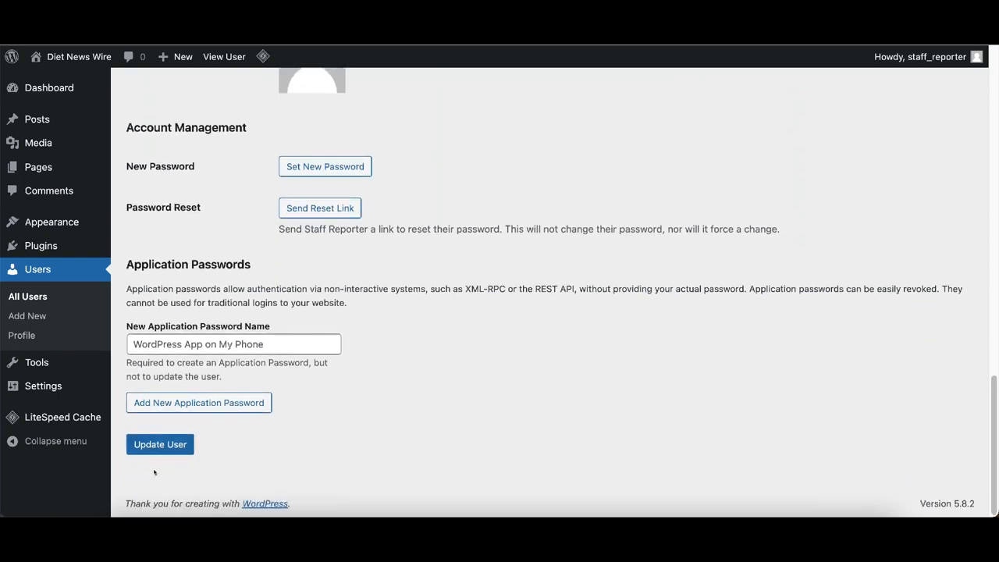
left_click(160, 444)
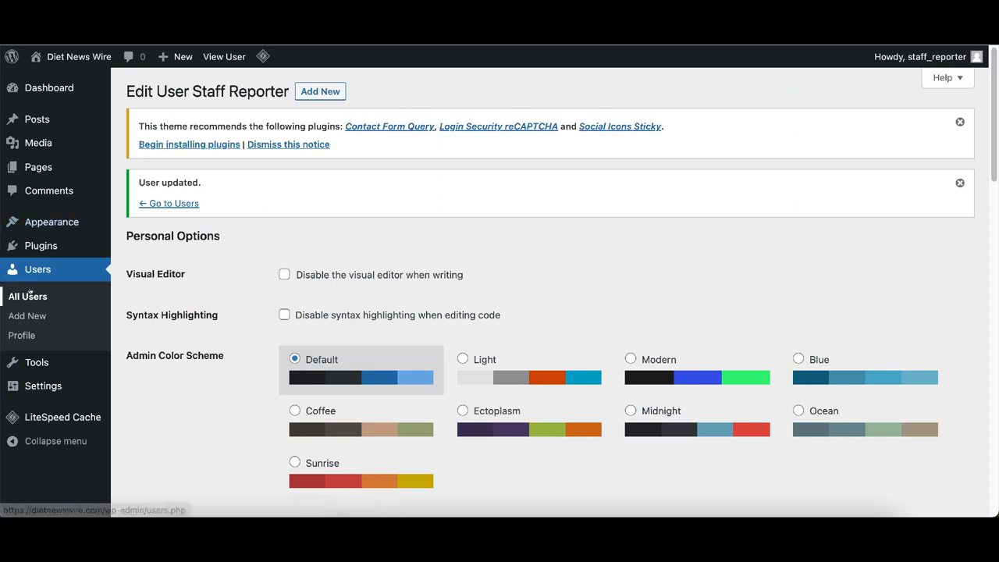
left_click(29, 296)
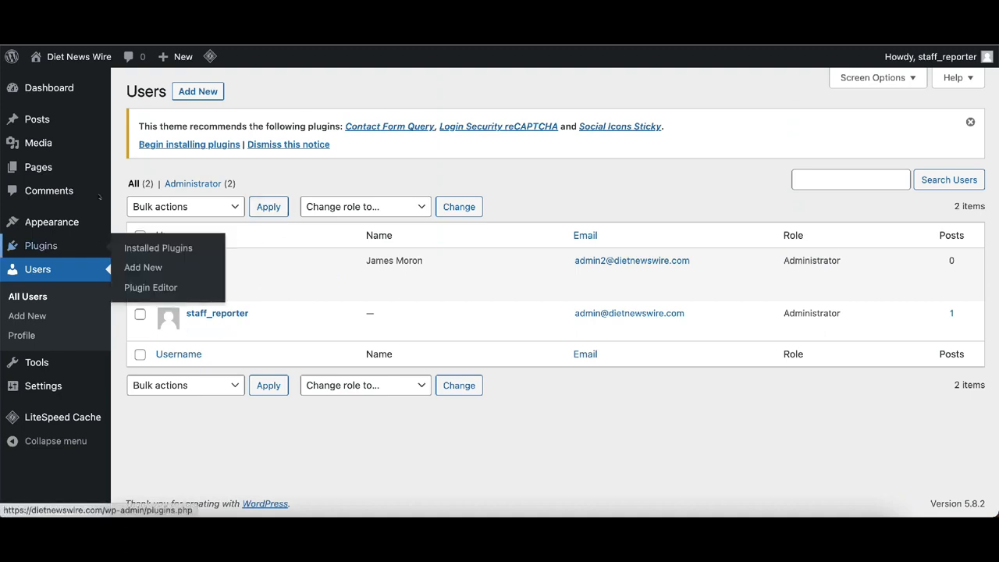
- Enter username 'dummy', its e-mail (fixing a typo) and name 'Dummy Account' for a new user
left_click(26, 315)
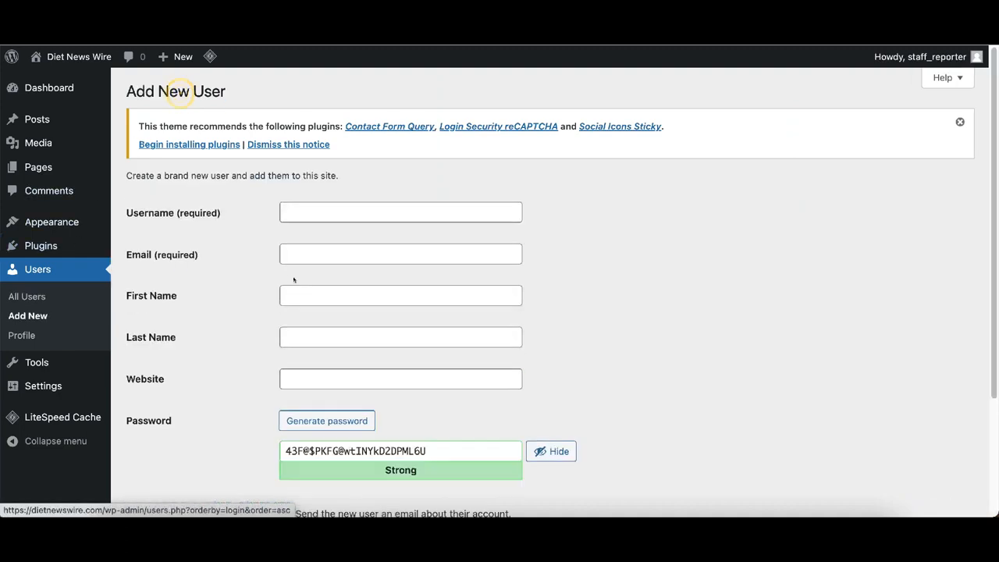
left_click(312, 213)
type("dummy")
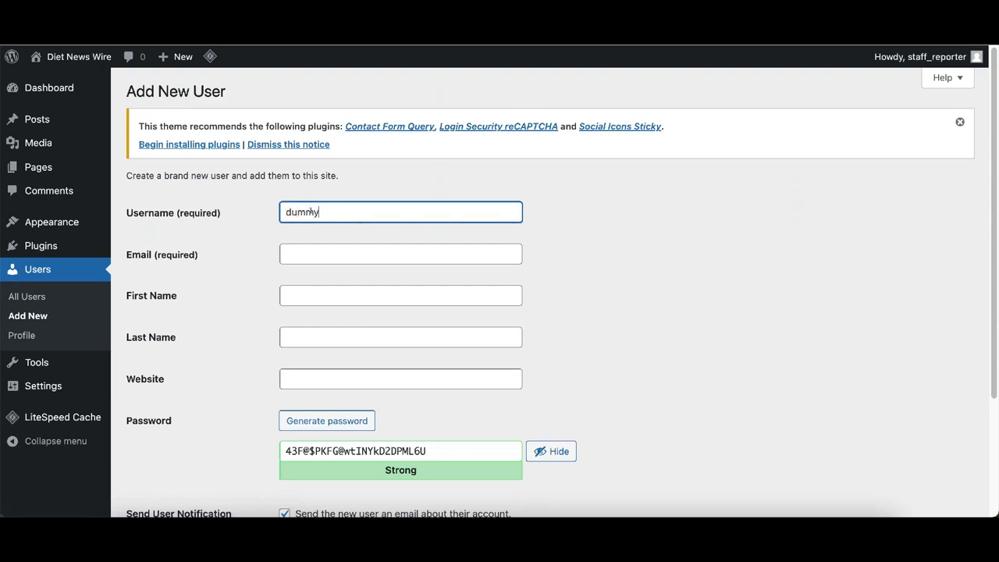
left_click(333, 255)
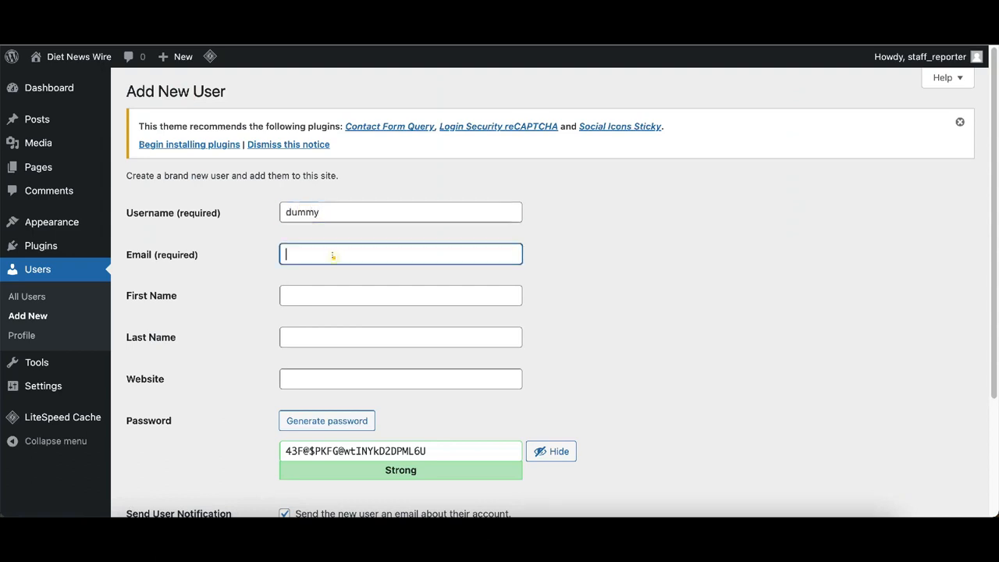
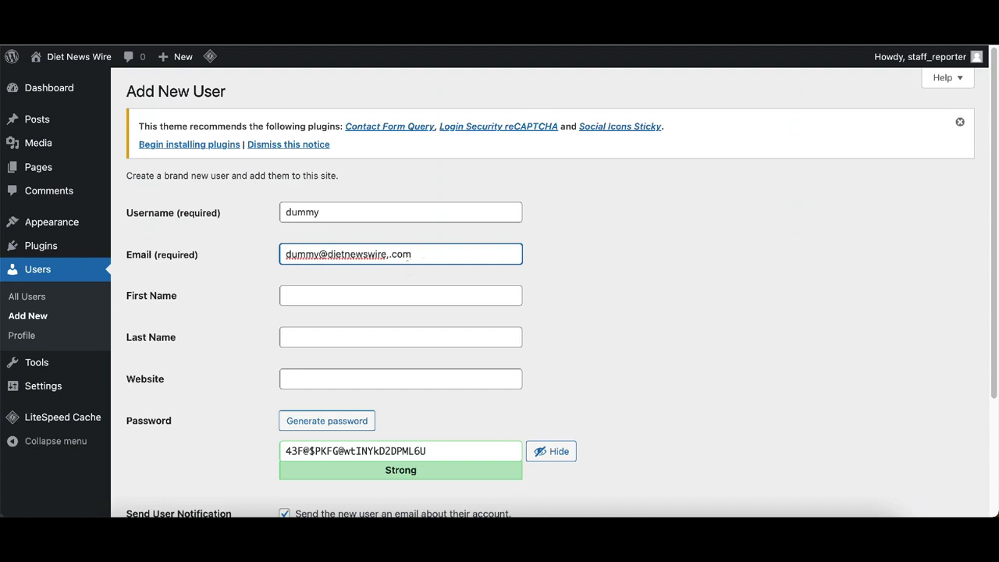
left_click_drag(387, 255, 424, 256)
key("BackSpace")
type(".com")
left_click(368, 294)
type("Du")
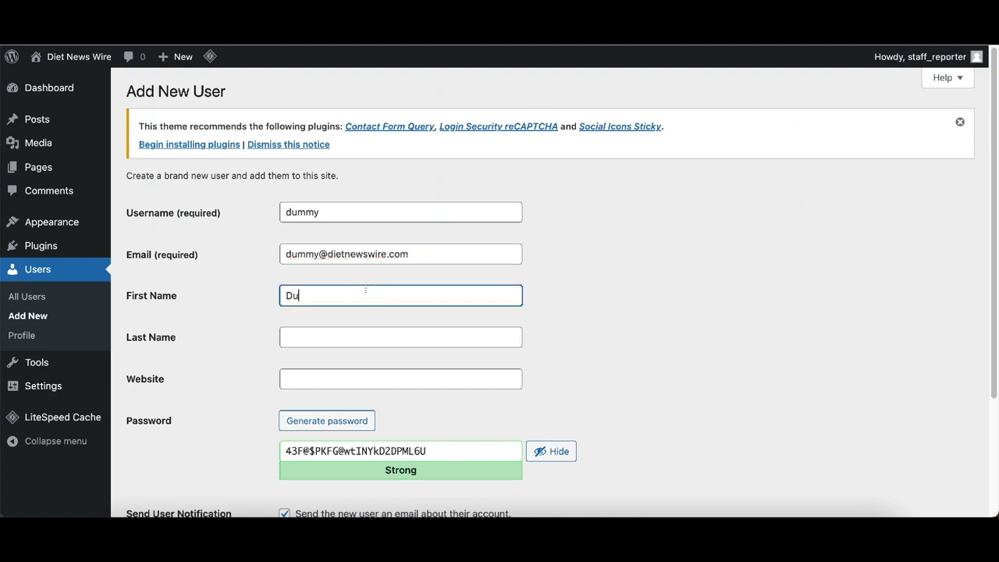
type("mmy")
key("Tab")
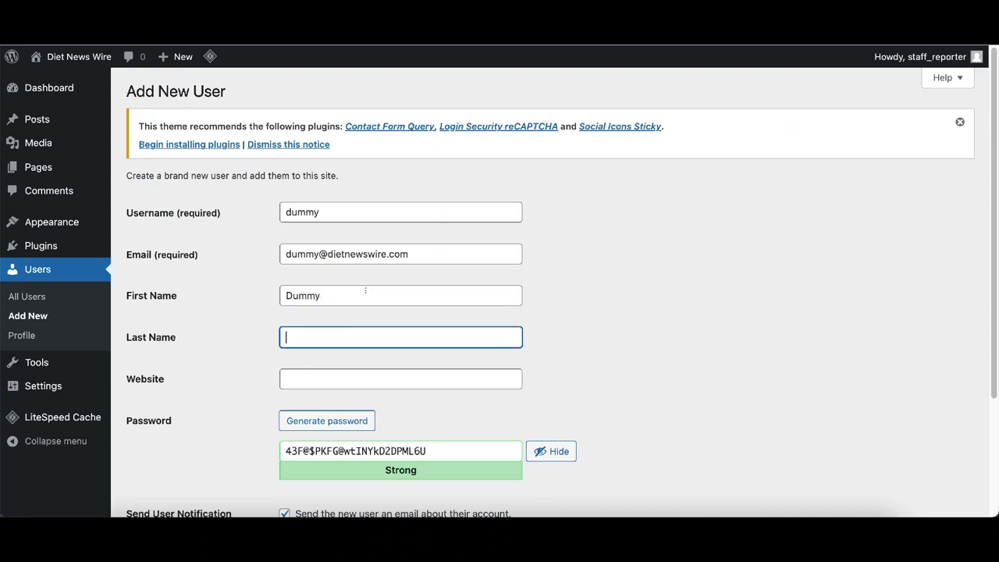
type("Account")
- Give the dummy user the Administrator role, disable the notification e-mail, and create it
scroll(364, 414, "down", 3)
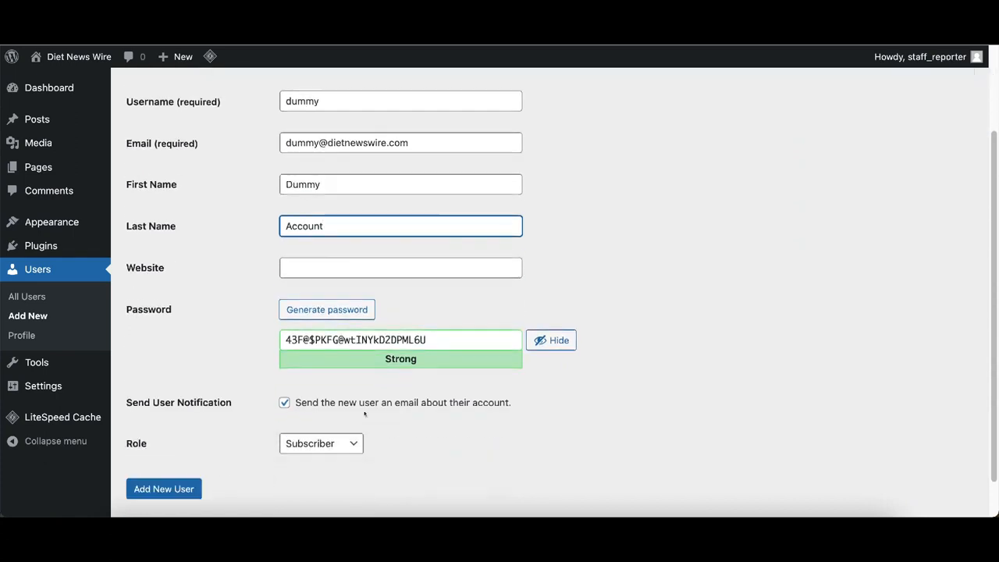
left_click(289, 396)
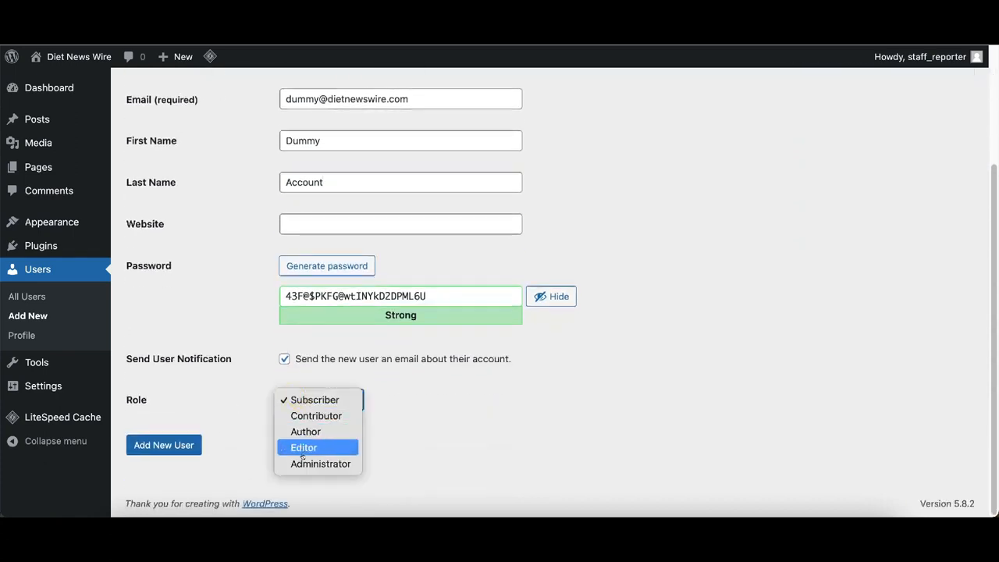
left_click(304, 463)
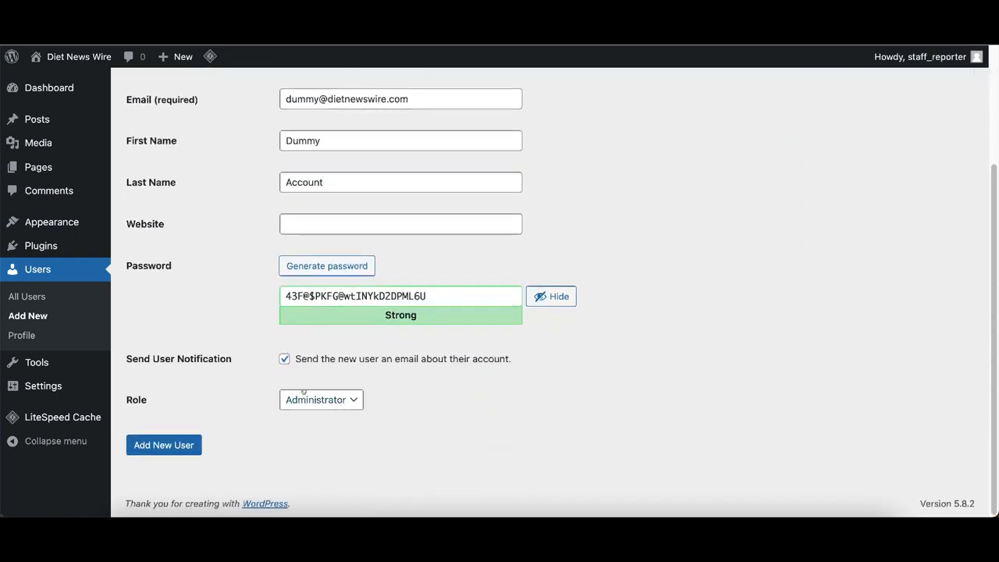
left_click(284, 359)
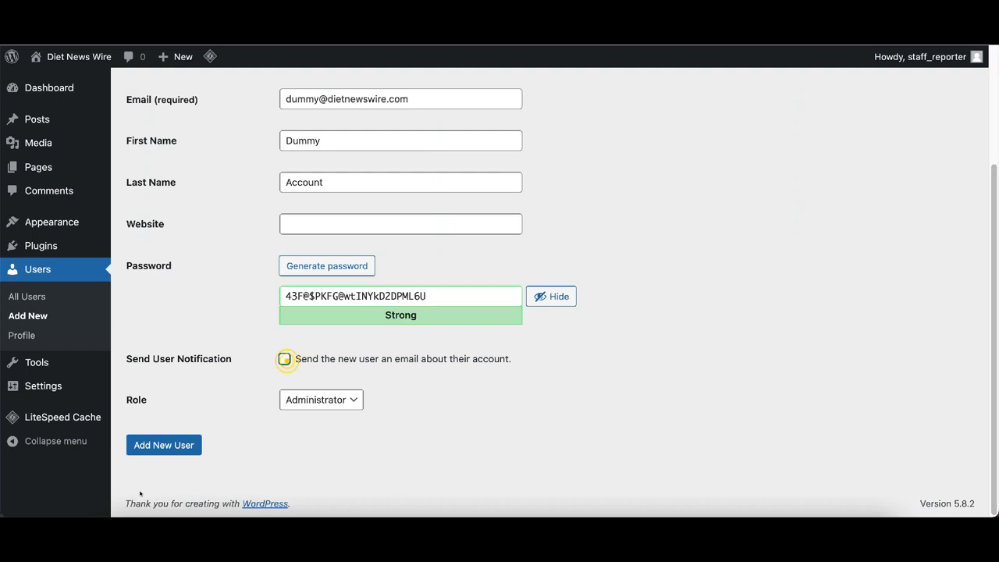
left_click(157, 448)
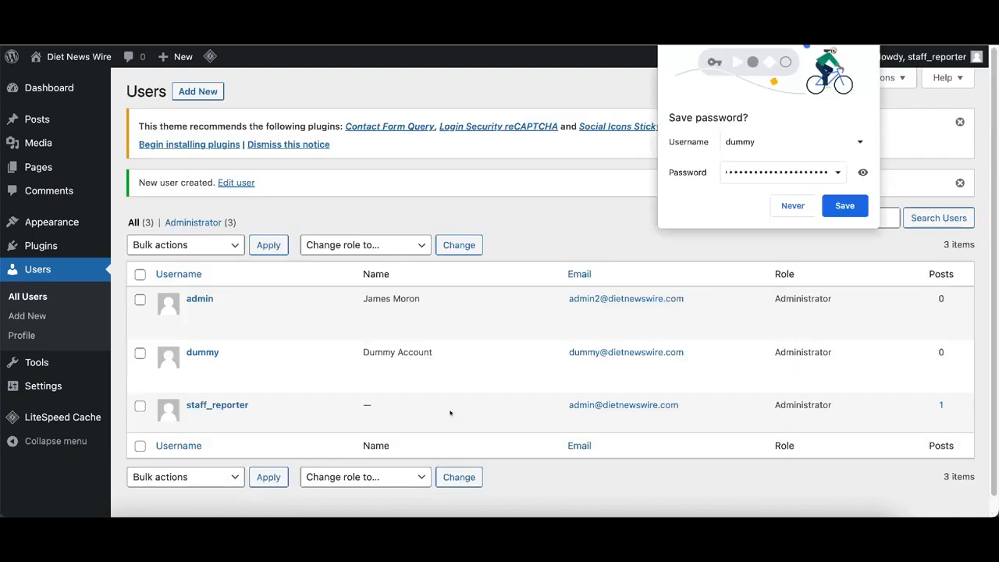
- Delete the admin user and confirm the deletion
left_click(415, 225)
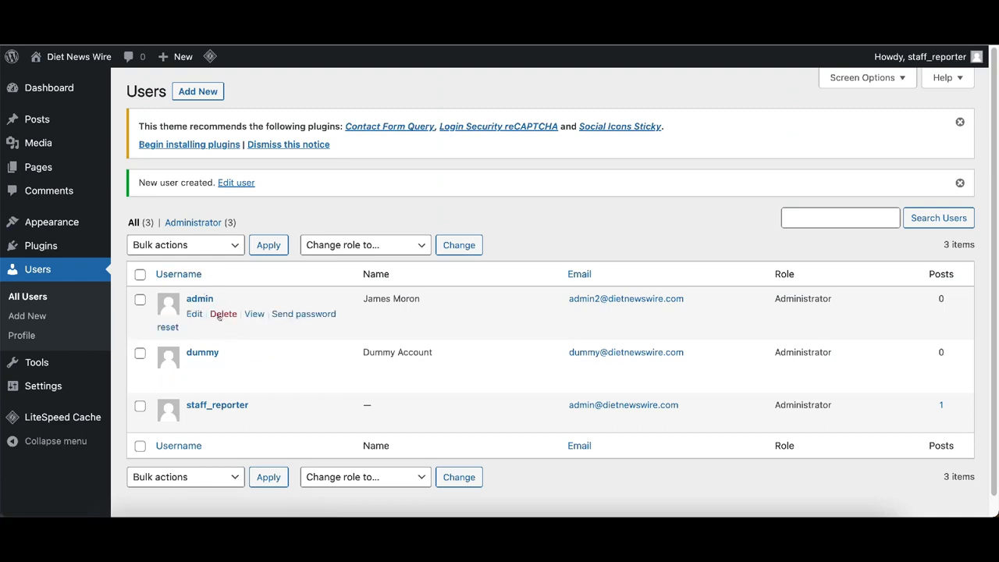
left_click(224, 314)
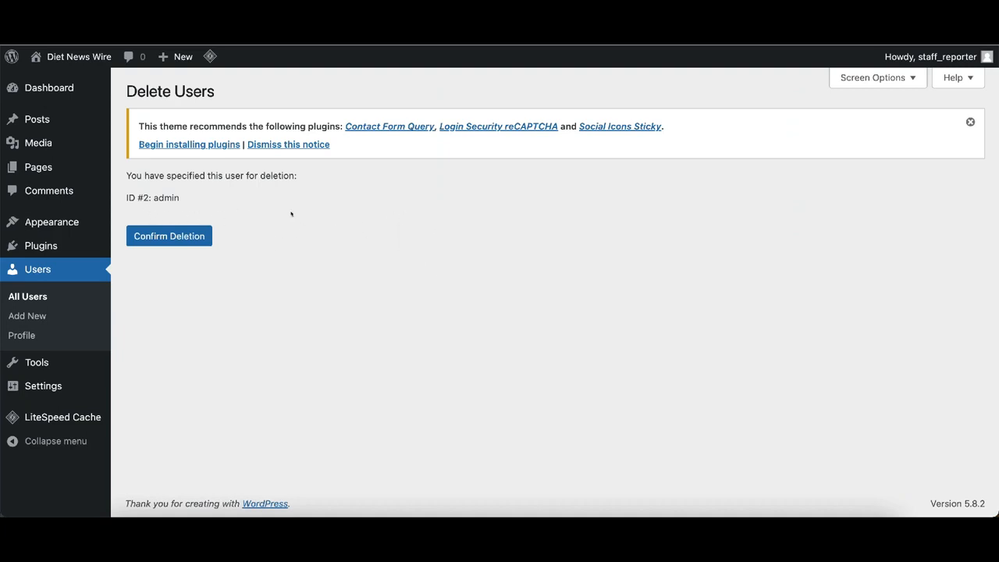
left_click(173, 238)
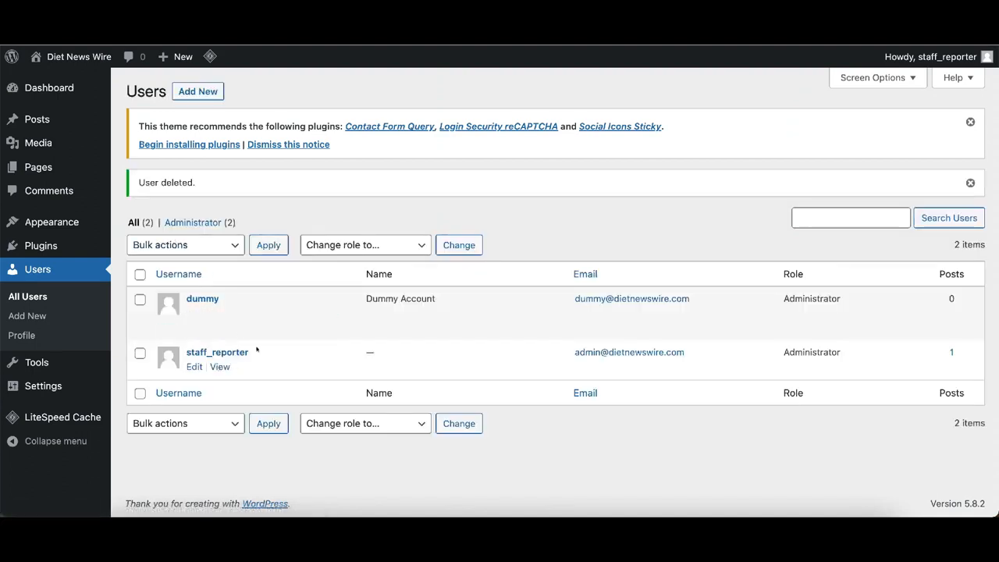
- Create a Subscriber user with username 'admin2' and its e-mail address
left_click(197, 91)
left_click(331, 211)
type("admin2")
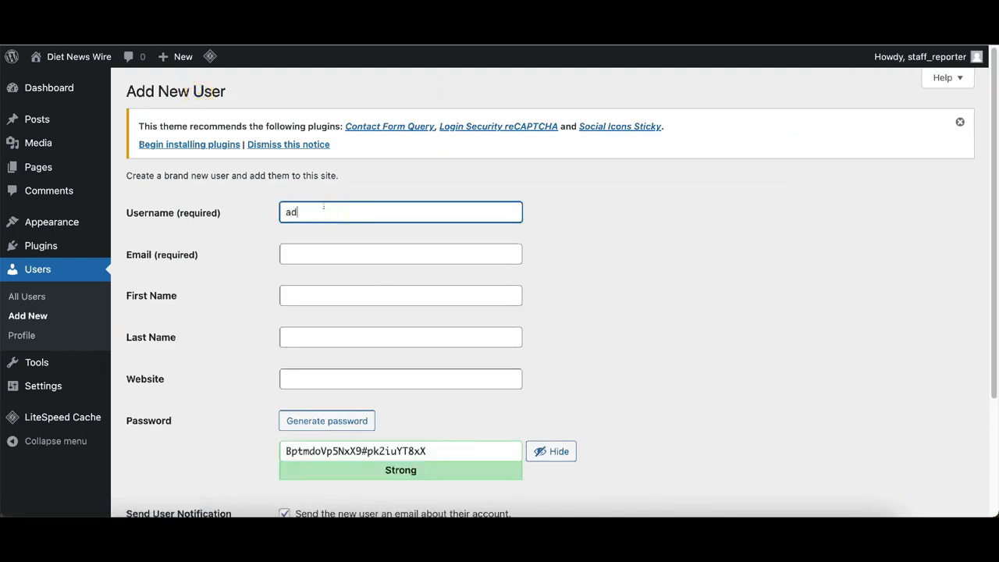
left_click(309, 246)
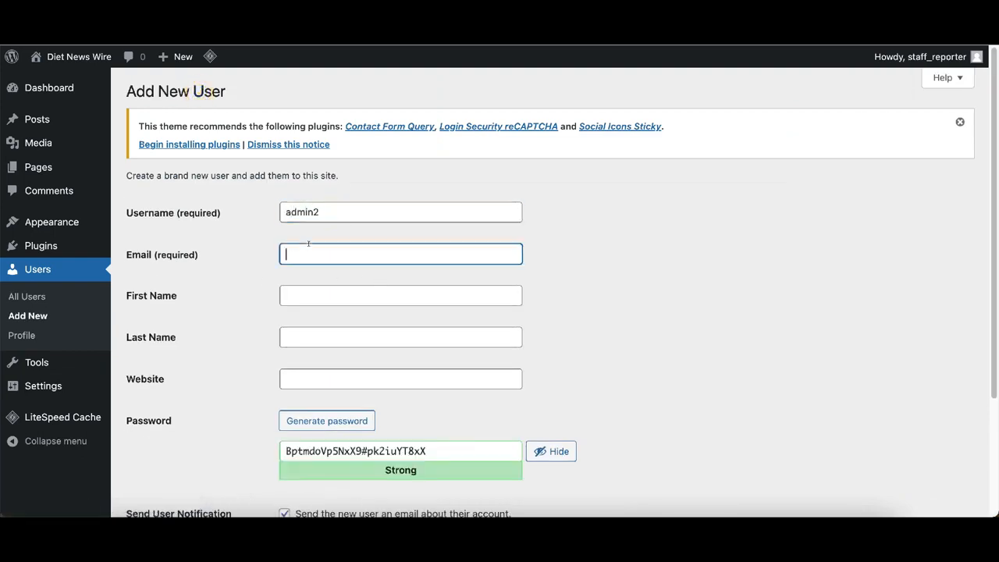
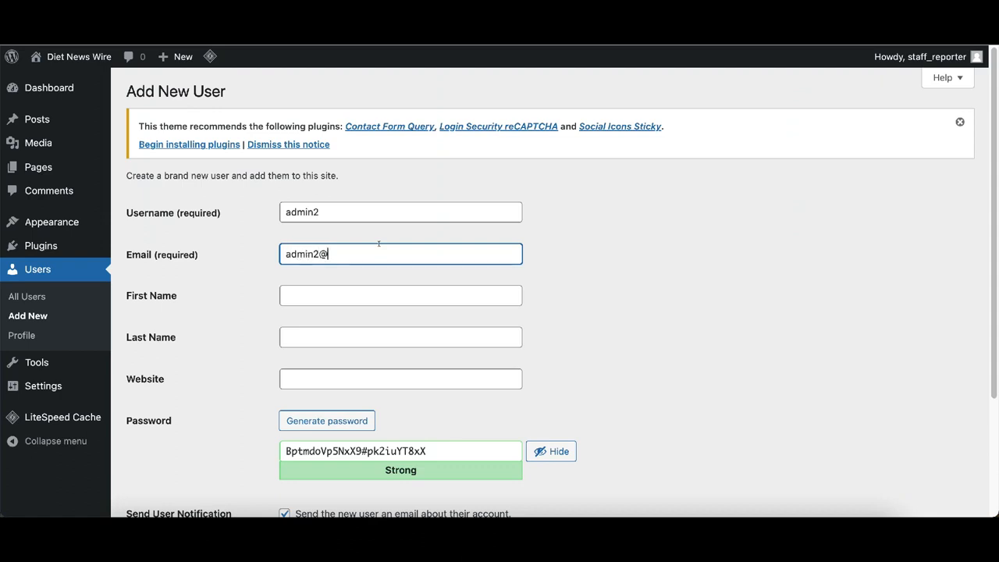
scroll(441, 306, "down", 3)
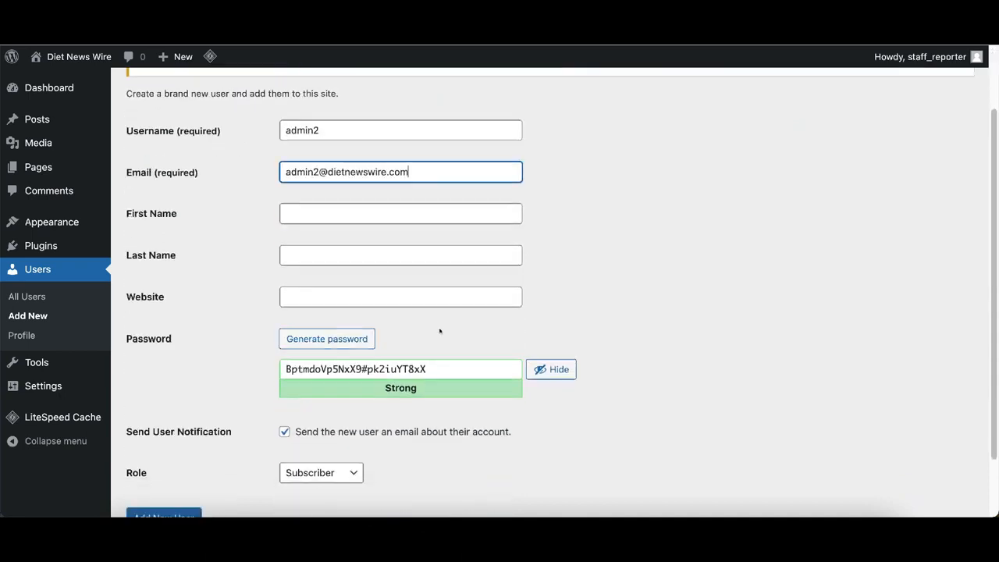
left_click(170, 482)
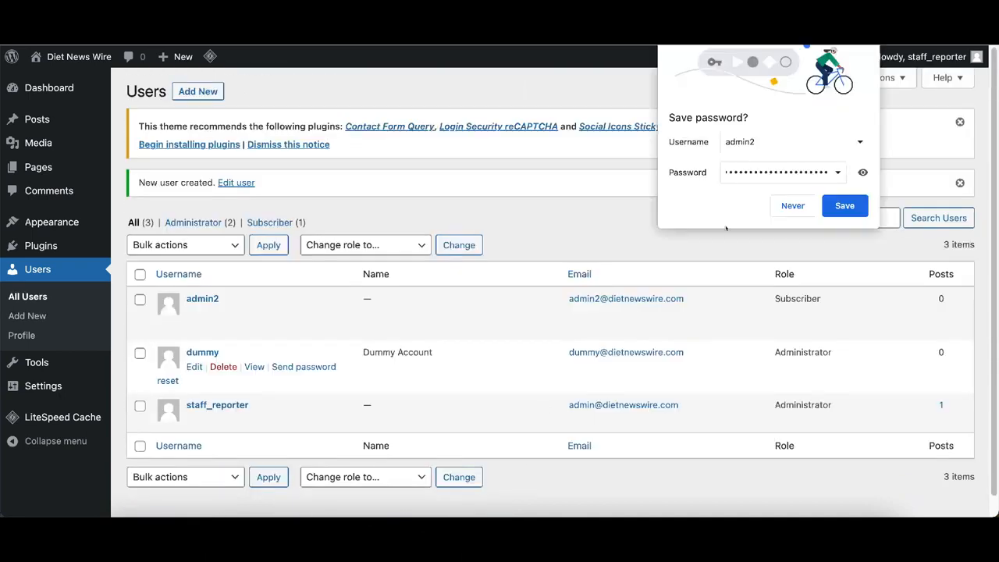
left_click(793, 206)
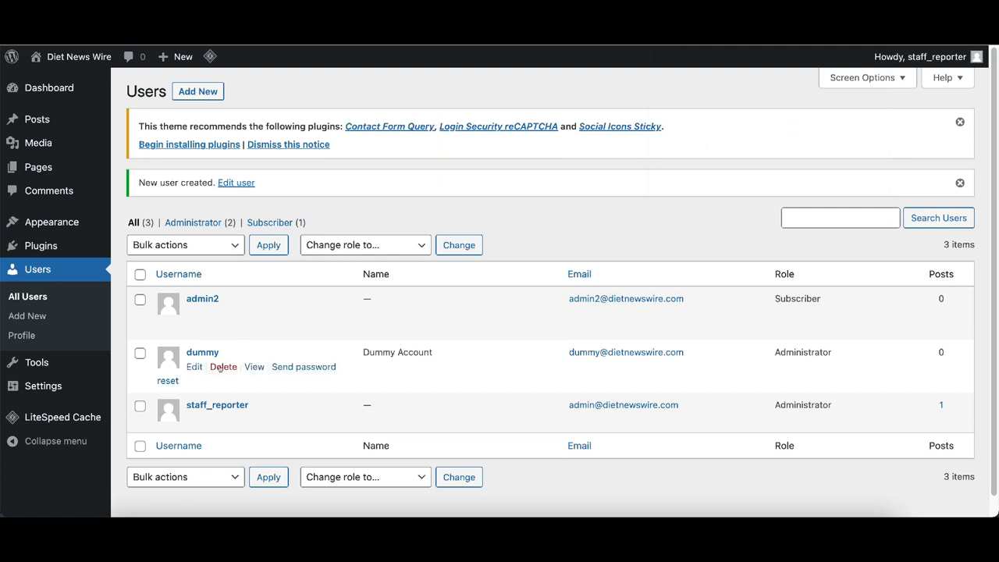
- Delete the dummy and admin2 users, confirming each deletion
left_click(224, 367)
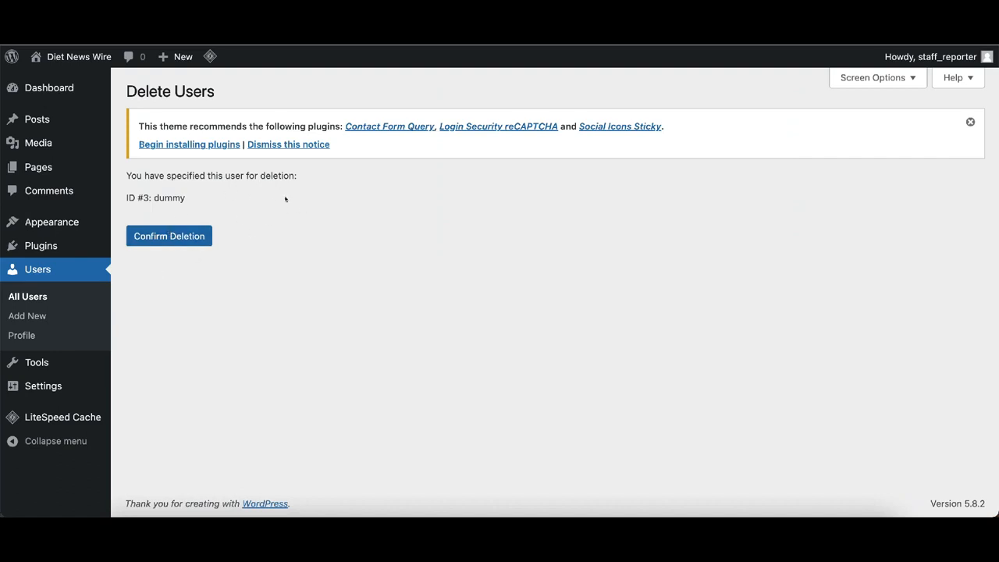
left_click(173, 239)
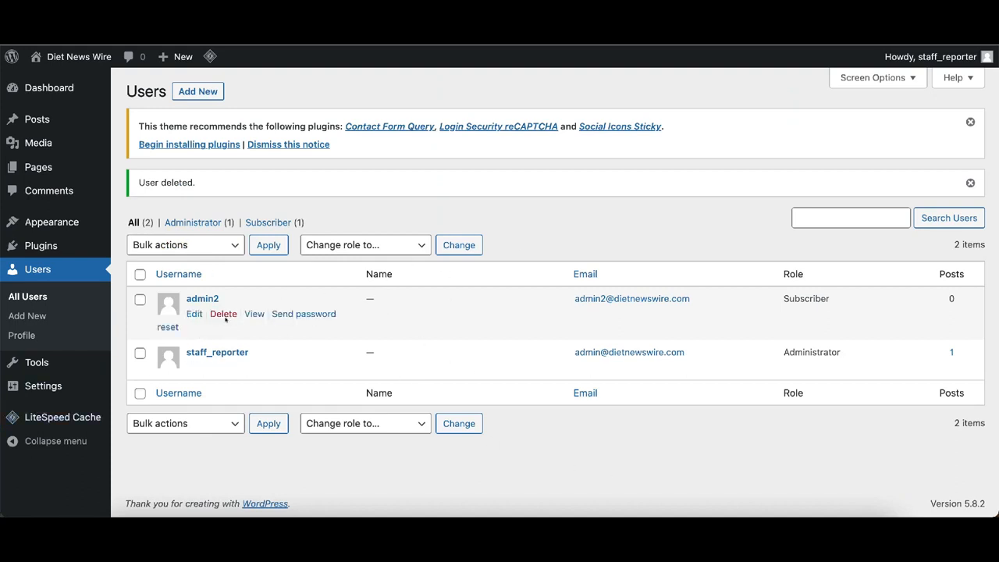
left_click(222, 314)
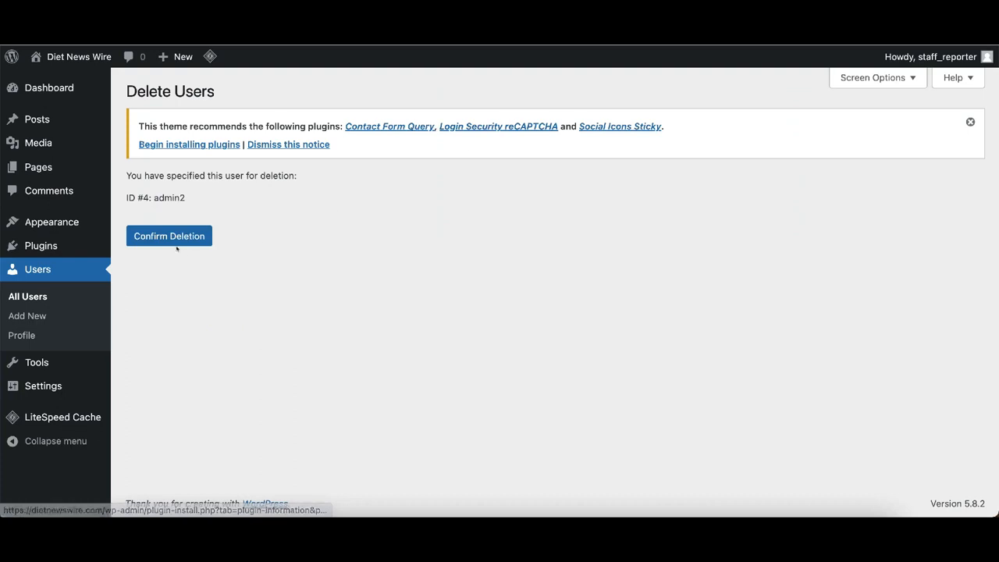
left_click(170, 237)
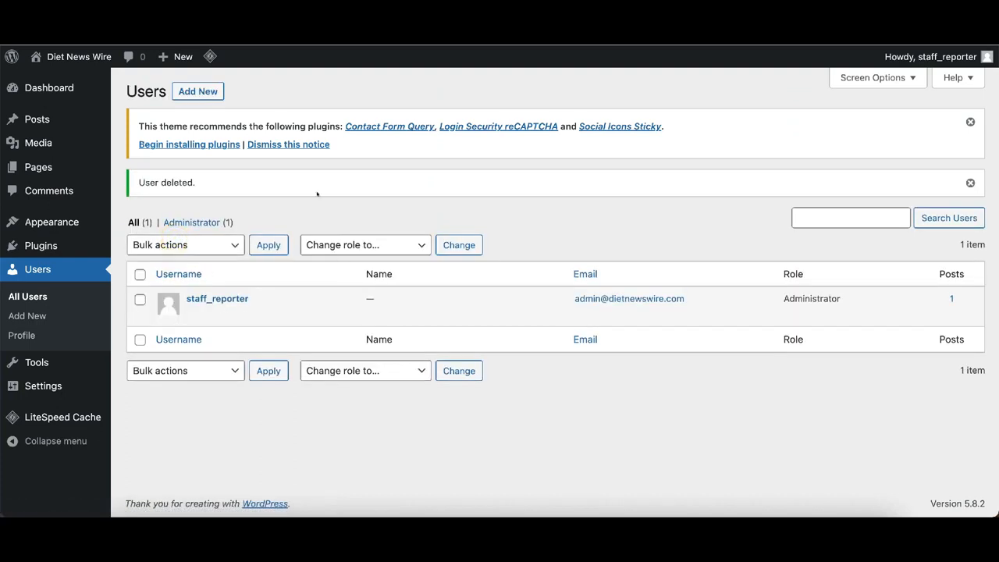